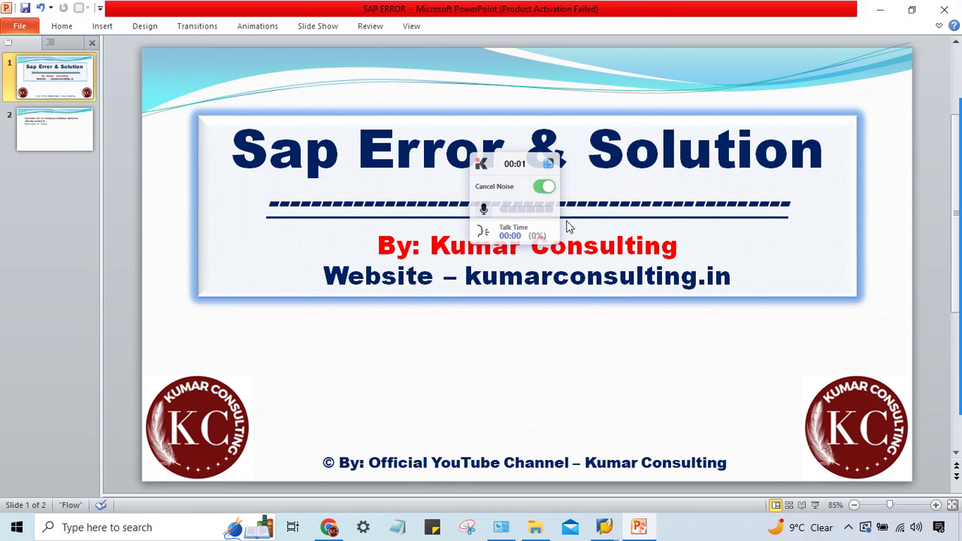
Show PowerPoint slide 2 with error F5354: account 1007 in MA43 cannot be directly posted.
{"action": "left_click", "coordinate": [555, 161]}
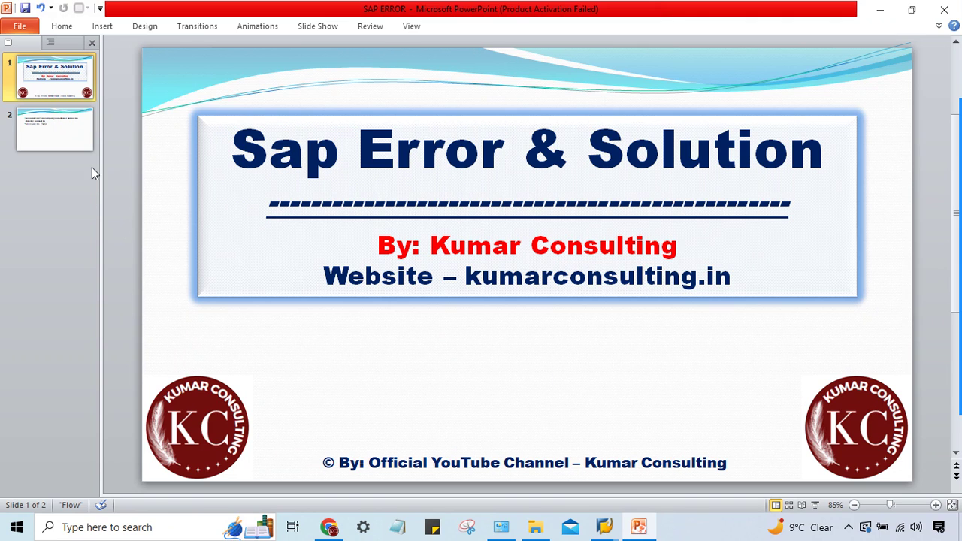
{"action": "left_click", "coordinate": [55, 139]}
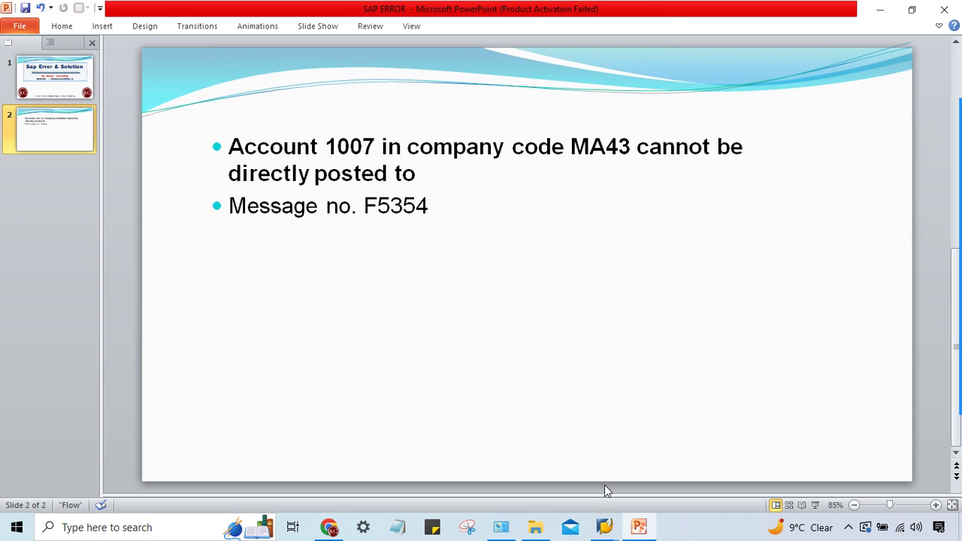
Switch to SAP and start vendor invoice entry with transaction FB60.
{"action": "left_click", "coordinate": [606, 526]}
{"action": "left_click", "coordinate": [673, 481]}
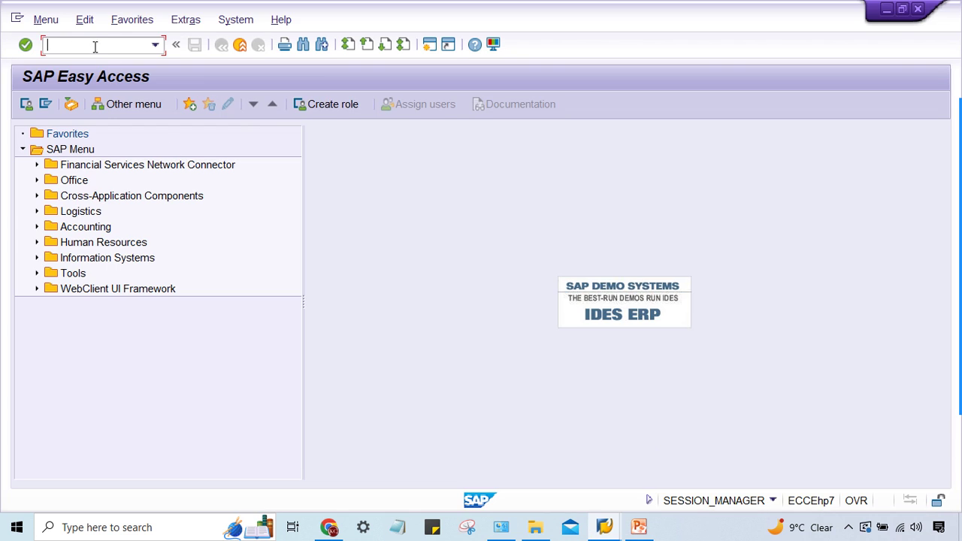
{"action": "left_click", "coordinate": [90, 45]}
{"action": "type", "text": "FB"}
{"action": "type", "text": "60"}
{"action": "key", "text": "Return"}
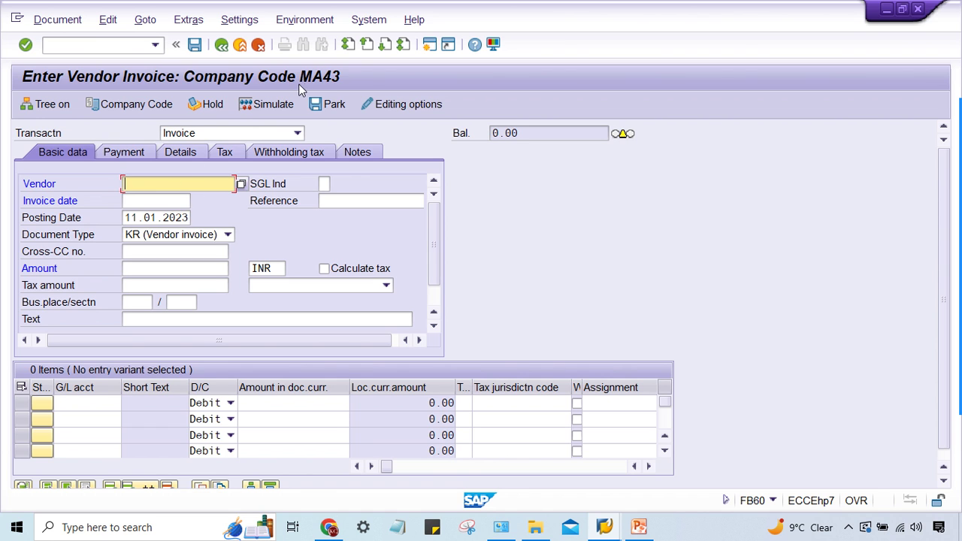
Enter vendor 300070, invoice date 11.01.2023 and invoice amount 1120.
{"action": "left_click", "coordinate": [161, 183]}
{"action": "left_click", "coordinate": [178, 198]}
{"action": "left_click", "coordinate": [143, 200]}
{"action": "left_click", "coordinate": [162, 214]}
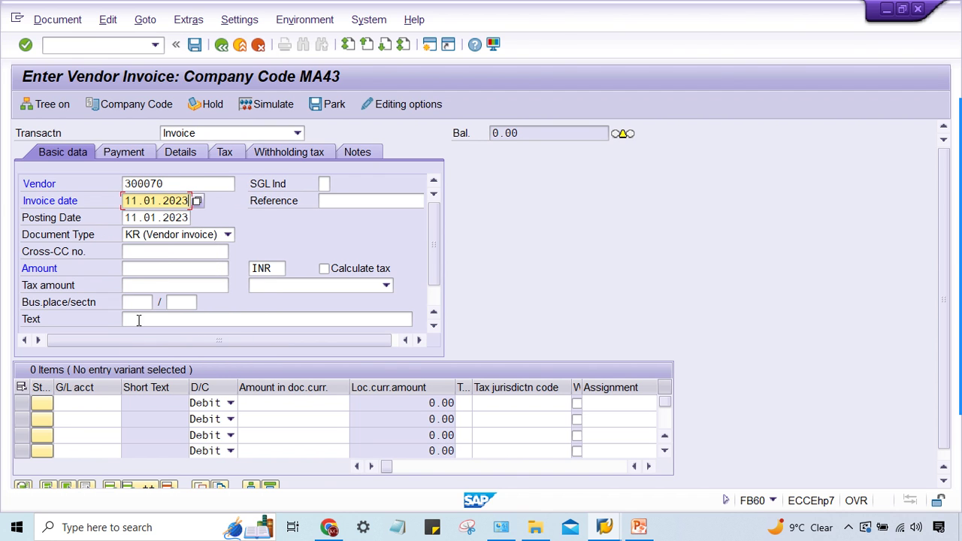
{"action": "left_click", "coordinate": [139, 269]}
{"action": "left_click", "coordinate": [143, 283]}
{"action": "type", "text": "1120"}
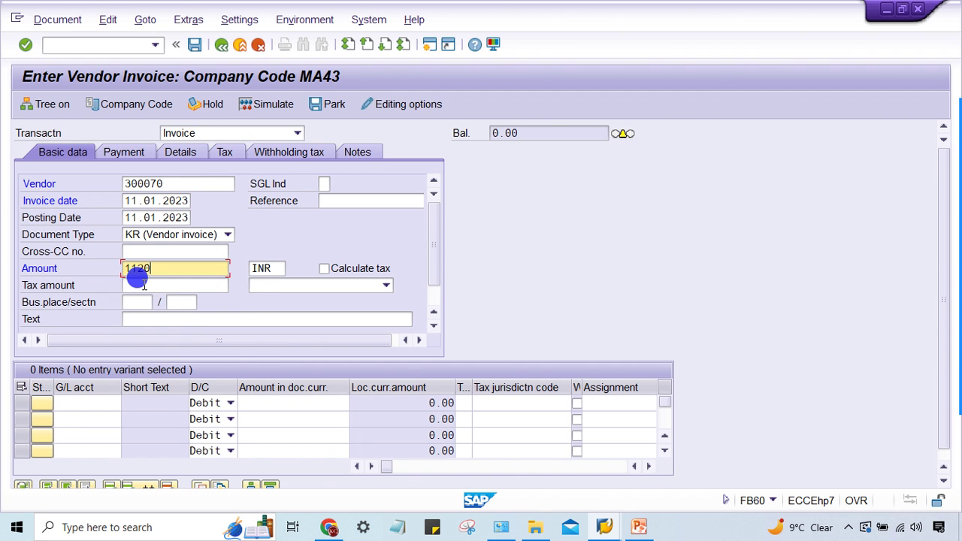
Add a first line item for G/L account 4001 with amount 1000 and confirm.
{"action": "left_click", "coordinate": [83, 403]}
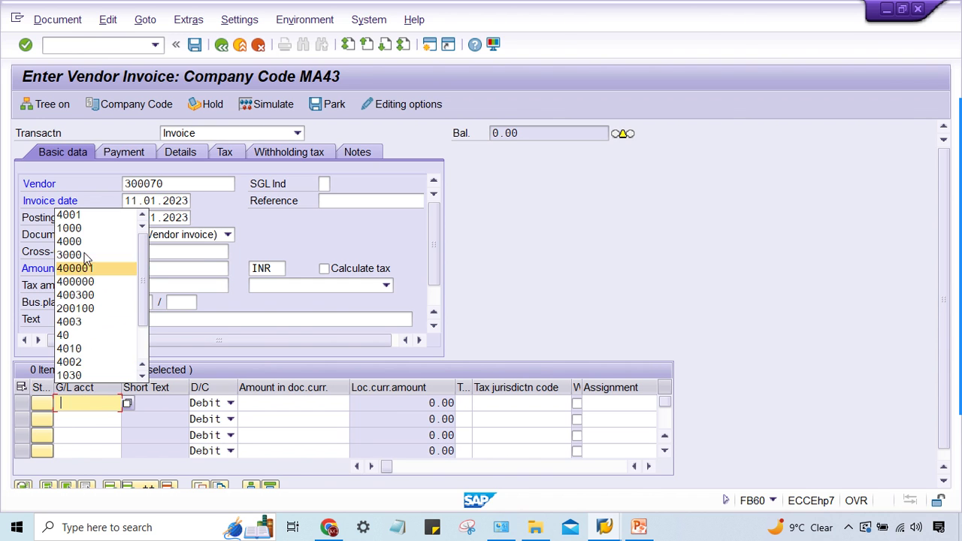
{"action": "left_click", "coordinate": [89, 215]}
{"action": "key", "text": "Tab"}
{"action": "key", "text": "Tab"}
{"action": "key", "text": "Tab"}
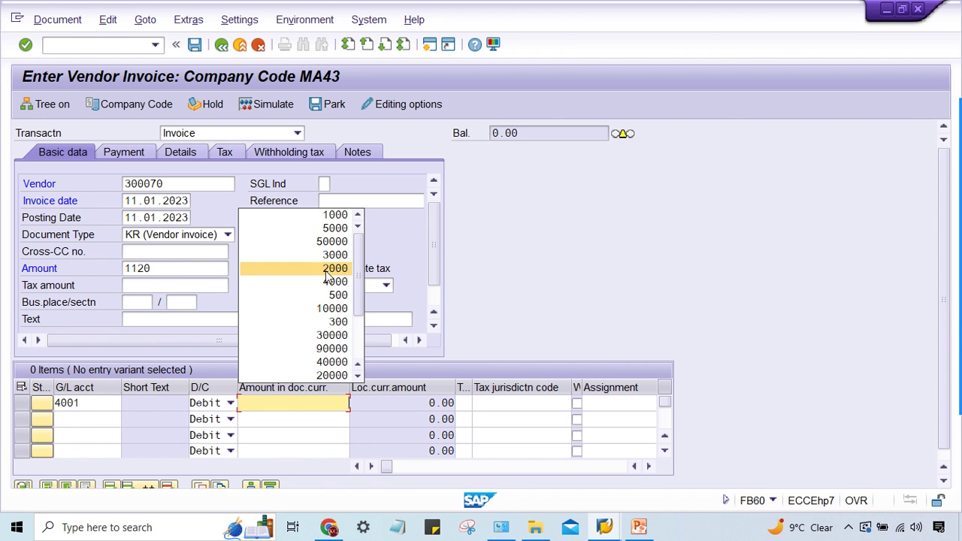
{"action": "left_click", "coordinate": [335, 215]}
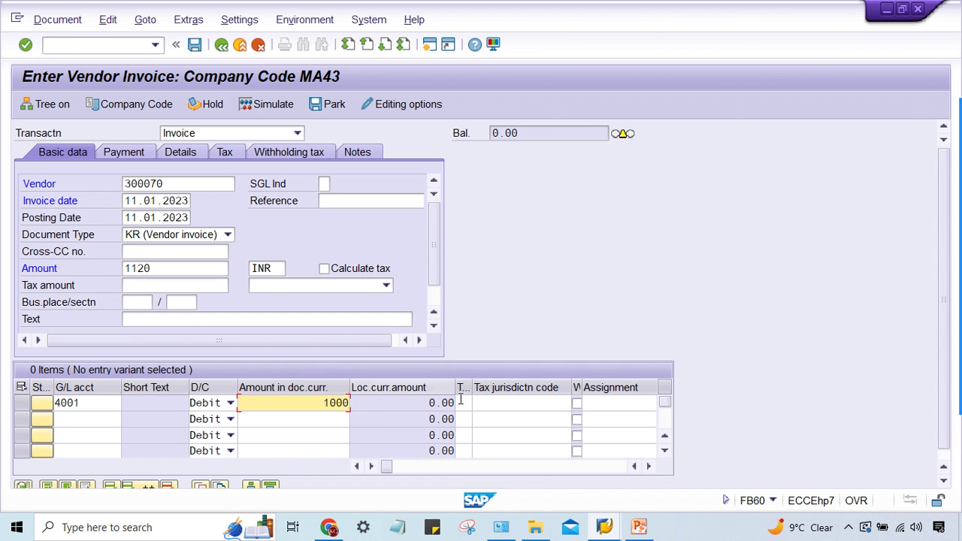
{"action": "left_click", "coordinate": [324, 268]}
{"action": "key", "text": "Return"}
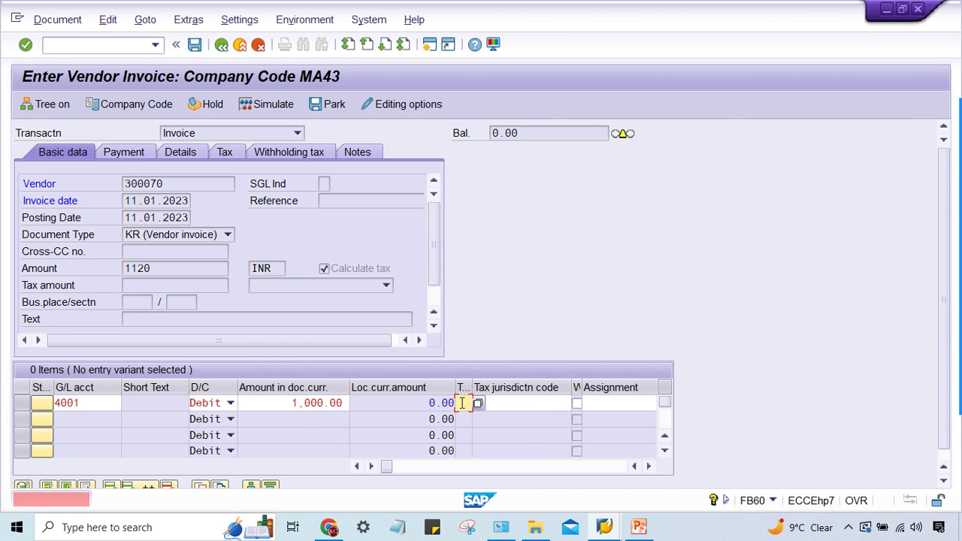
Assign tax code M1, simulate the posting and dismiss the account 1007 direct-posting error.
{"action": "left_click", "coordinate": [465, 423]}
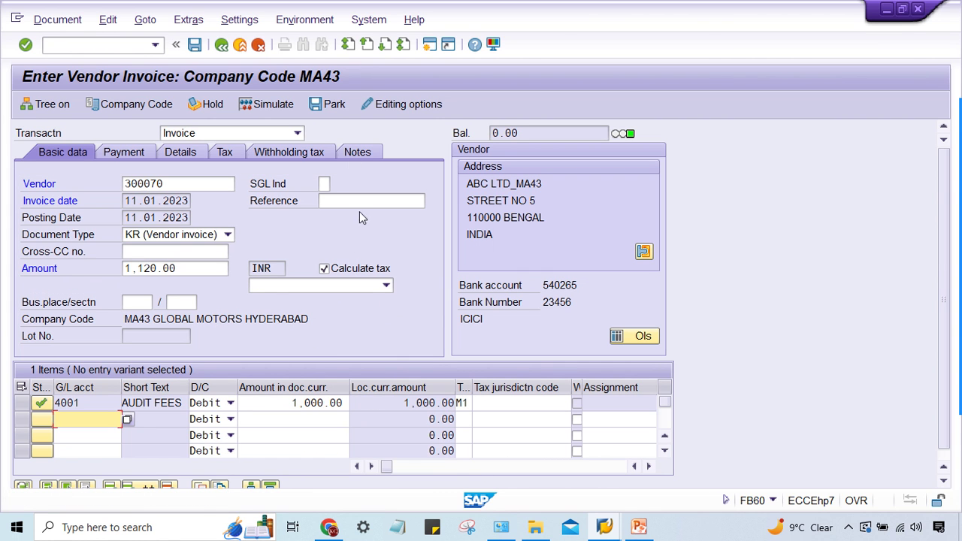
{"action": "left_click", "coordinate": [278, 106]}
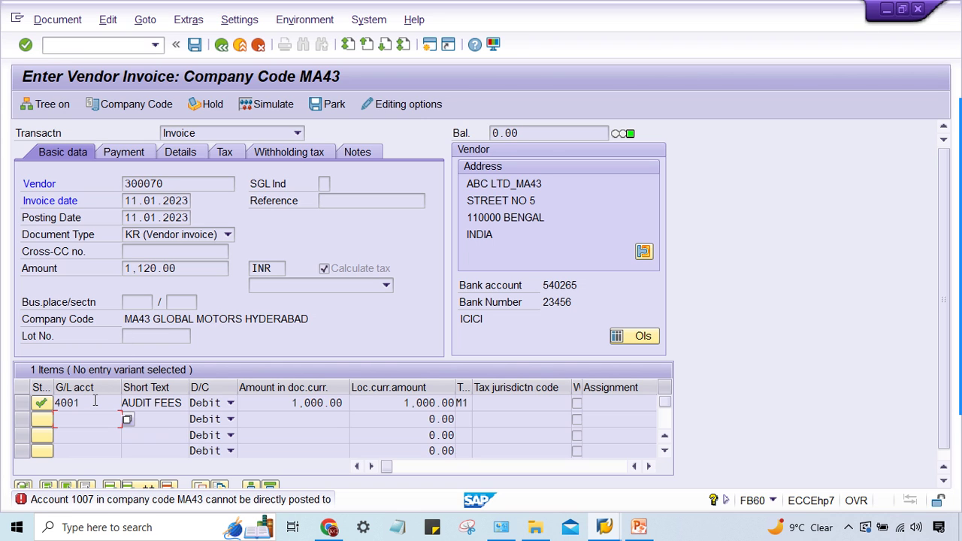
{"action": "double_click", "coordinate": [66, 402]}
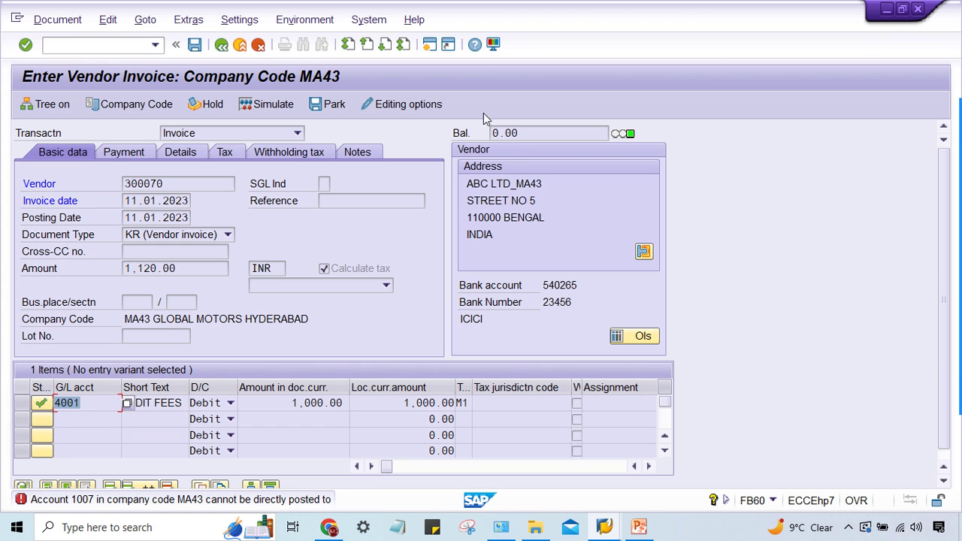
{"action": "key", "text": "Return"}
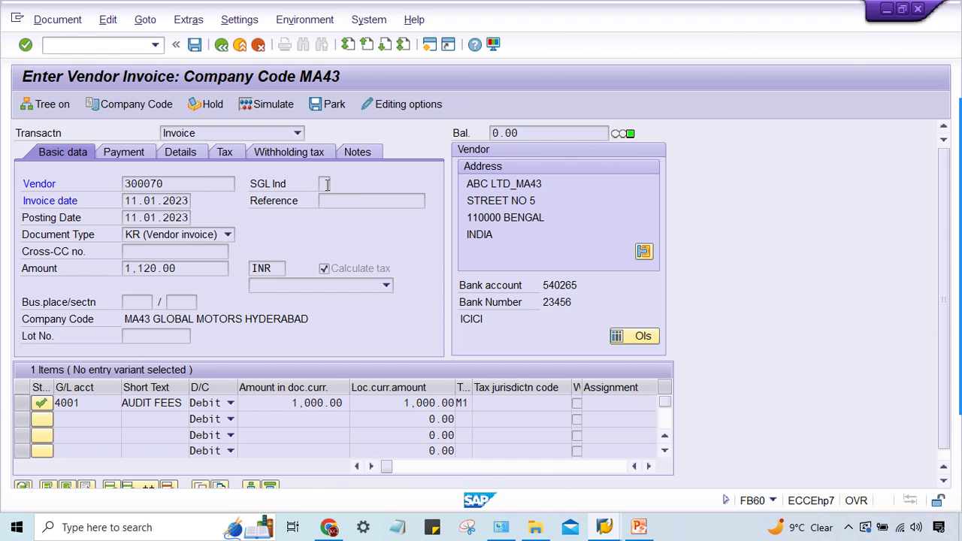
Leave FB60, run FS00, and open account 1007 CGST INPUT TAX ACT under ASSET ACCOUNTS.
{"action": "key", "text": "F3"}
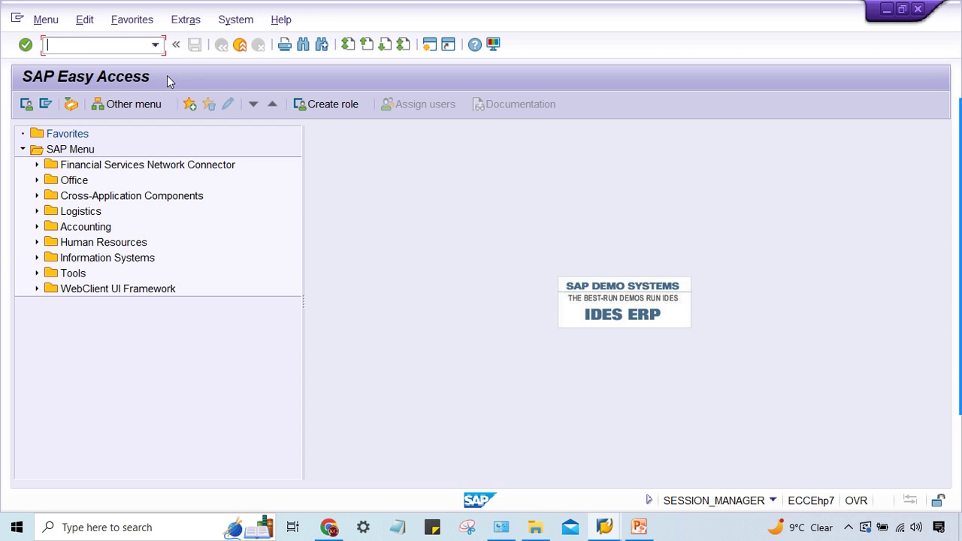
{"action": "type", "text": "FS00"}
{"action": "key", "text": "Return"}
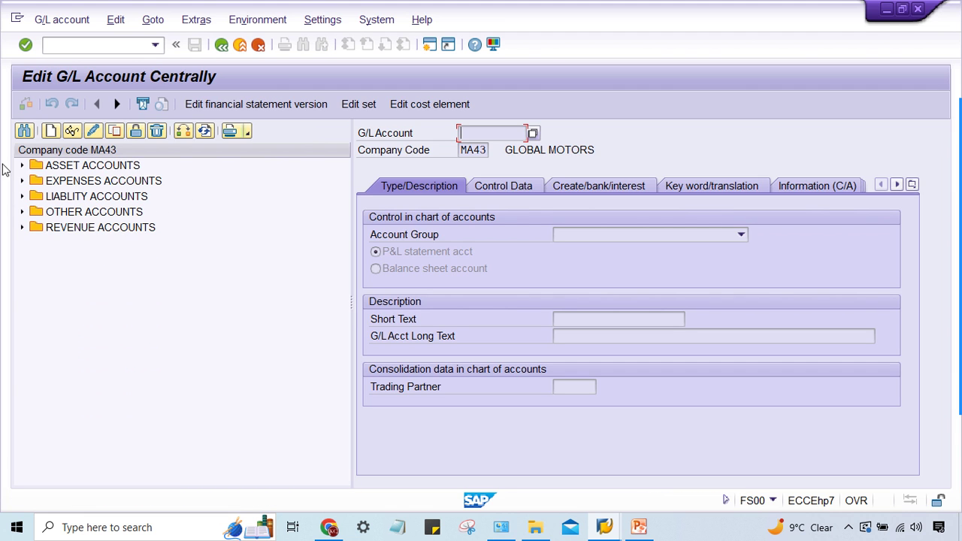
{"action": "left_click", "coordinate": [22, 165]}
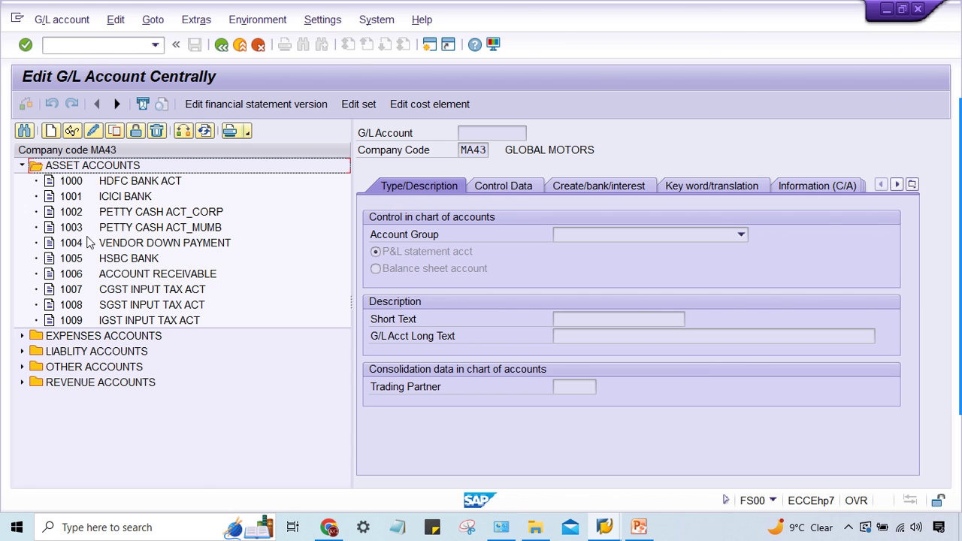
{"action": "left_click", "coordinate": [92, 293]}
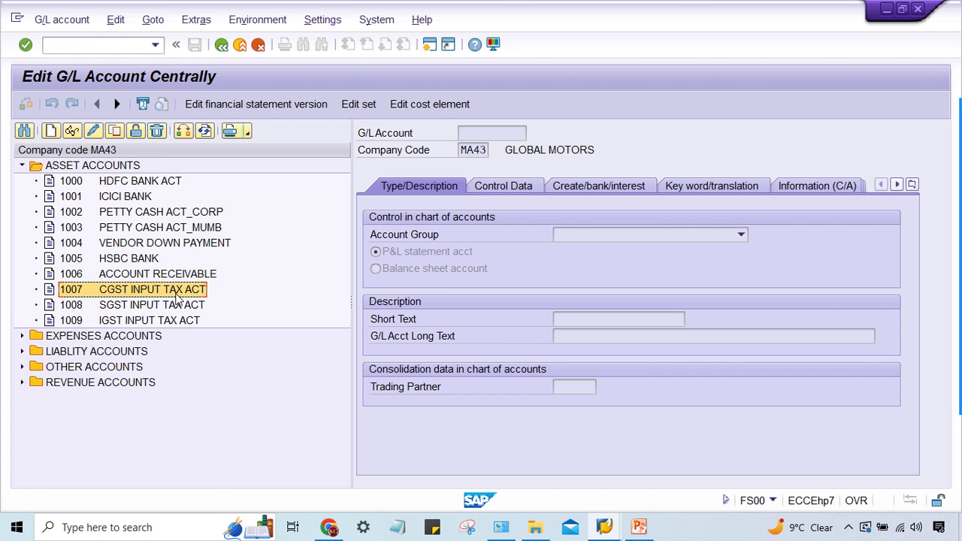
{"action": "double_click", "coordinate": [175, 298]}
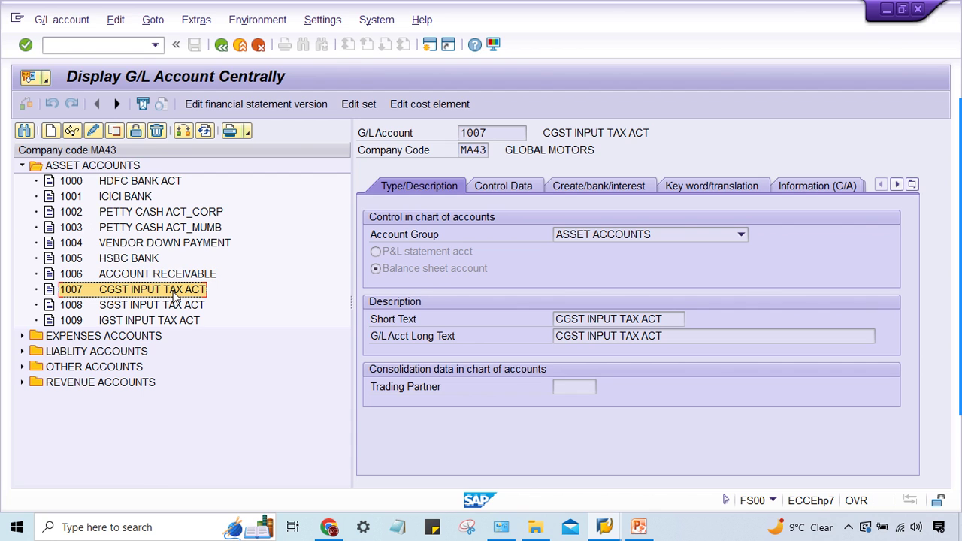
Show account 1007's Create/bank/interest settings, including field status group G001.
{"action": "left_click", "coordinate": [584, 189]}
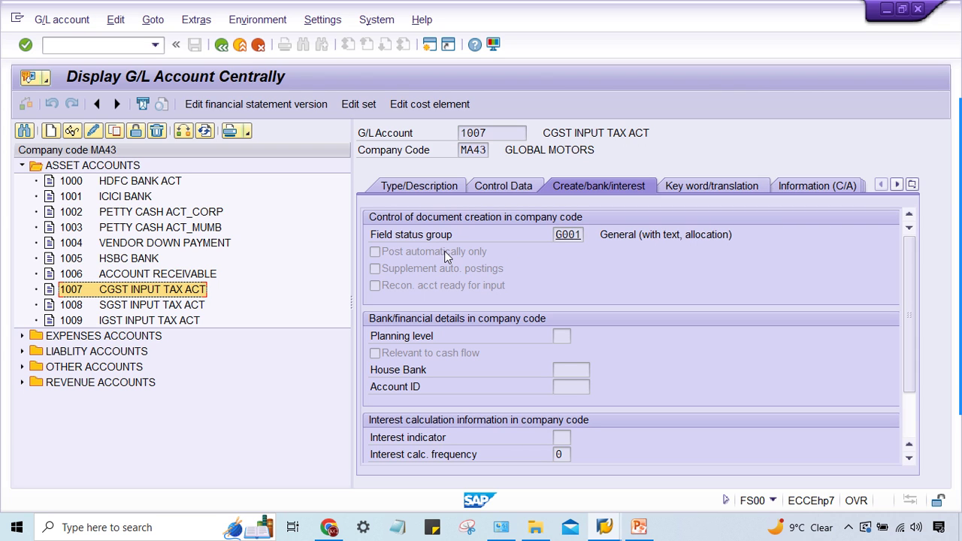
Show account 1007's Control Data, revealing INR currency and a Vendors reconciliation type.
{"action": "left_click", "coordinate": [388, 187]}
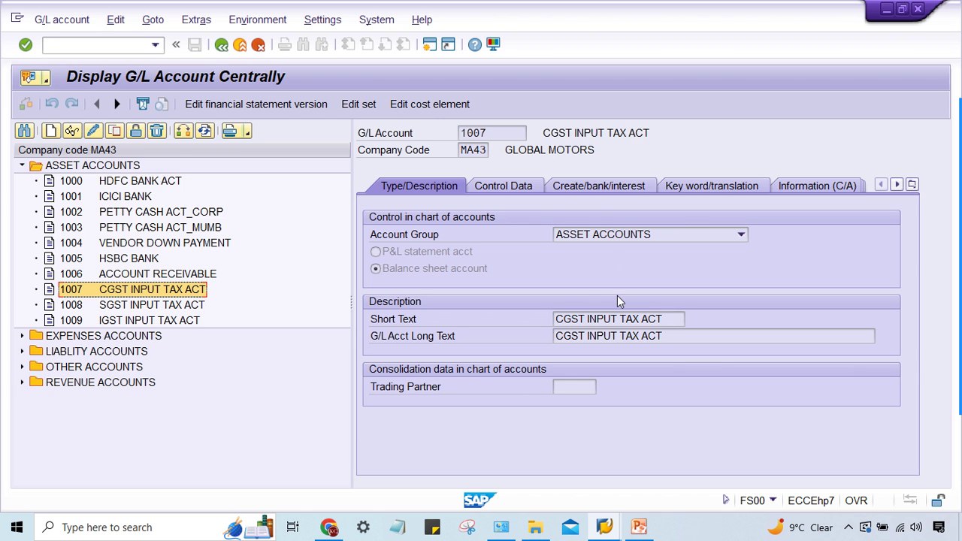
{"action": "left_click", "coordinate": [504, 186]}
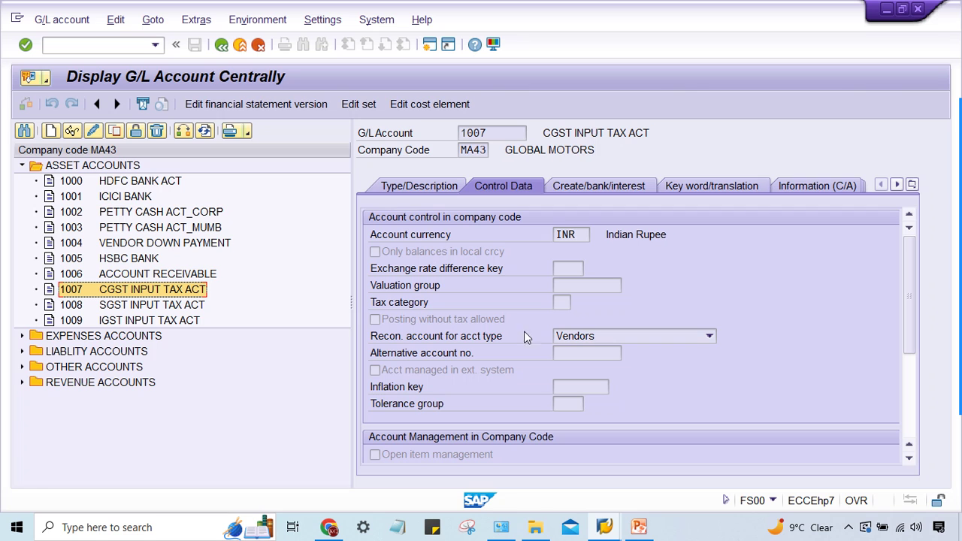
Blank account 1007's Vendors reconciliation type in change mode and save past the warning.
{"action": "left_click", "coordinate": [93, 131]}
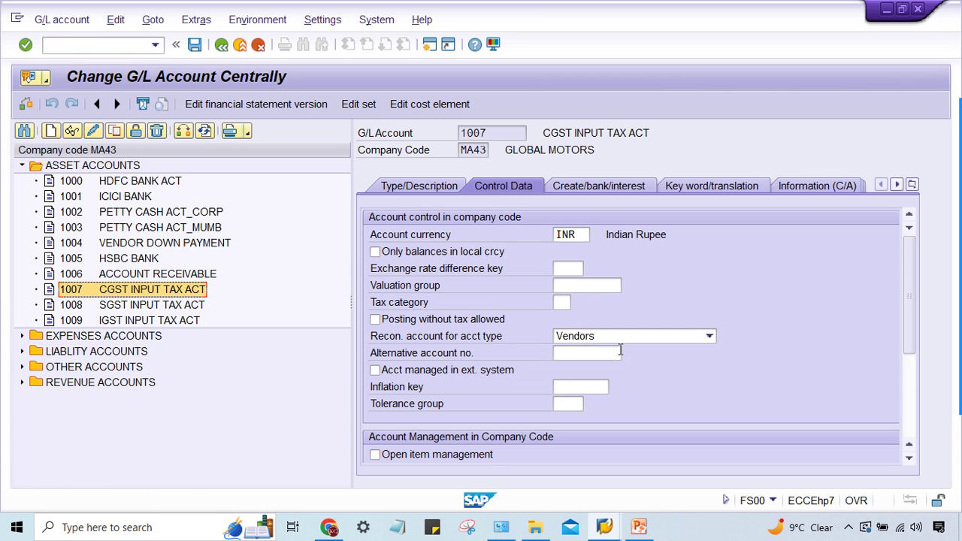
{"action": "left_click", "coordinate": [608, 336]}
{"action": "left_click", "coordinate": [587, 344]}
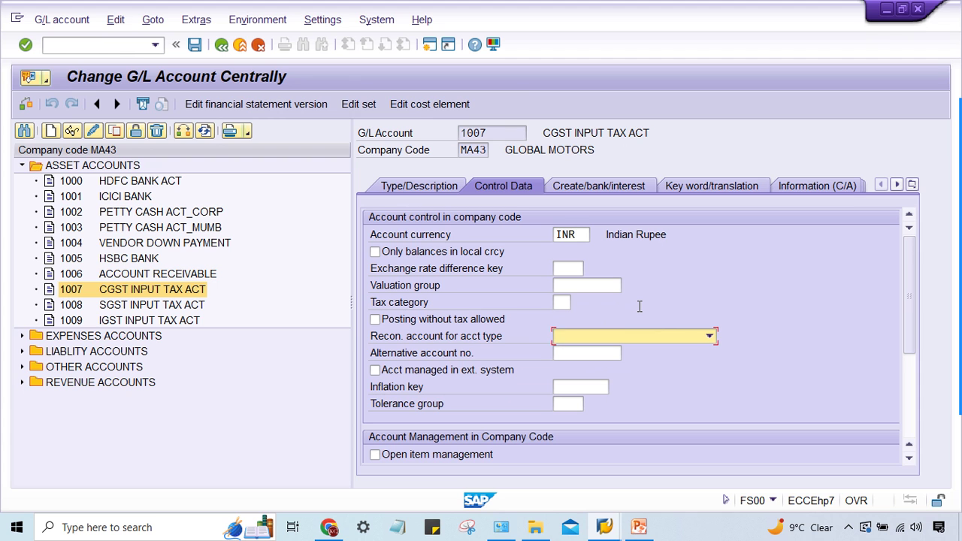
{"action": "key", "text": "Return"}
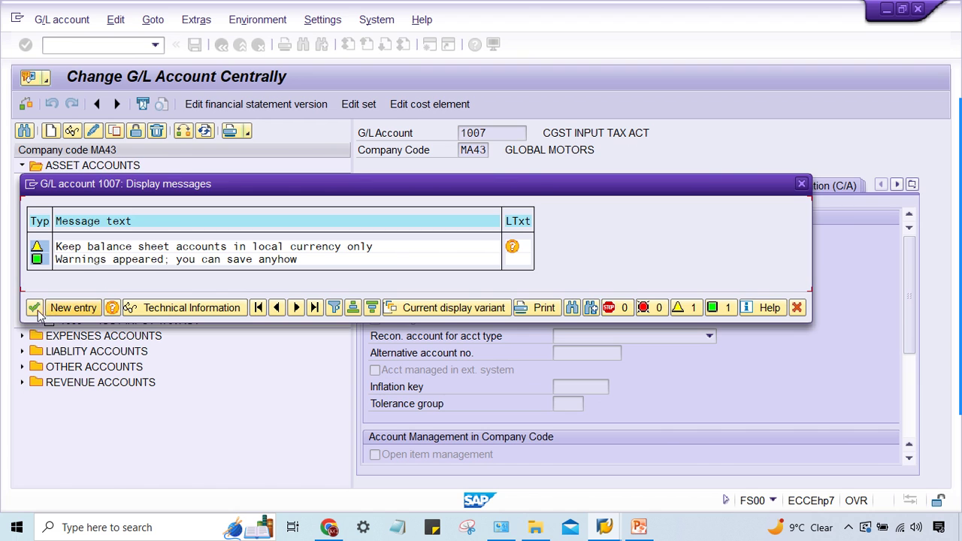
{"action": "left_click", "coordinate": [34, 308]}
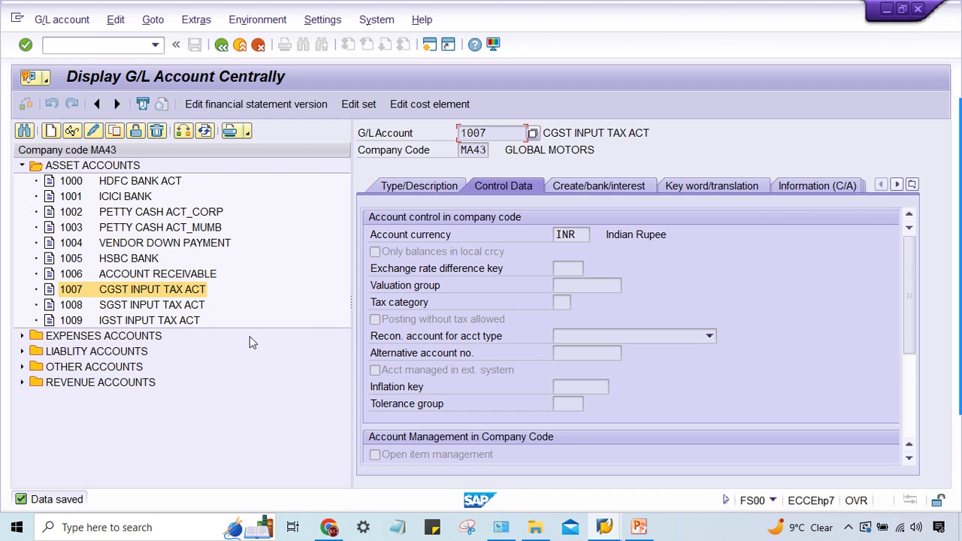
Clear the reconciliation account type on 1008 SGST INPUT TAX ACT and save.
{"action": "left_click", "coordinate": [129, 306]}
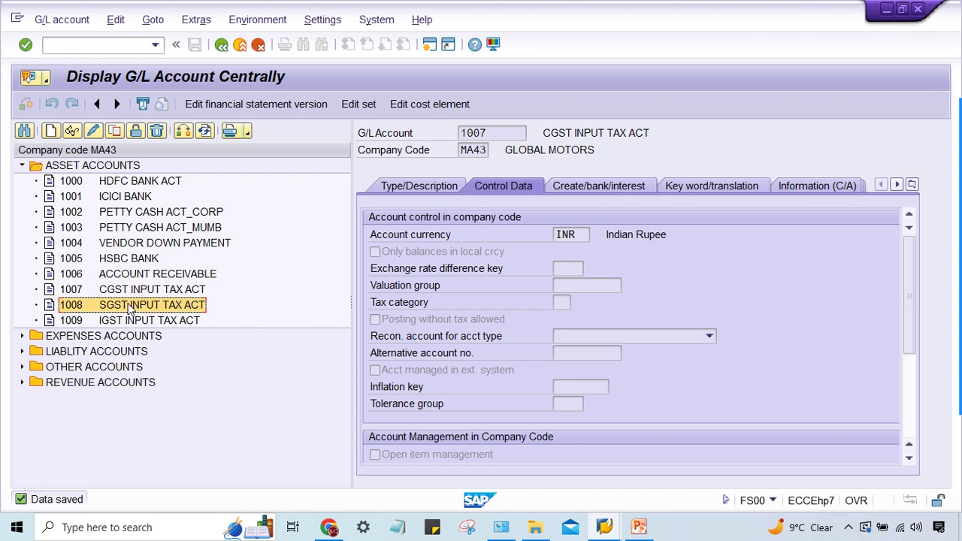
{"action": "left_click", "coordinate": [126, 296]}
{"action": "left_click", "coordinate": [130, 307]}
{"action": "double_click", "coordinate": [129, 306]}
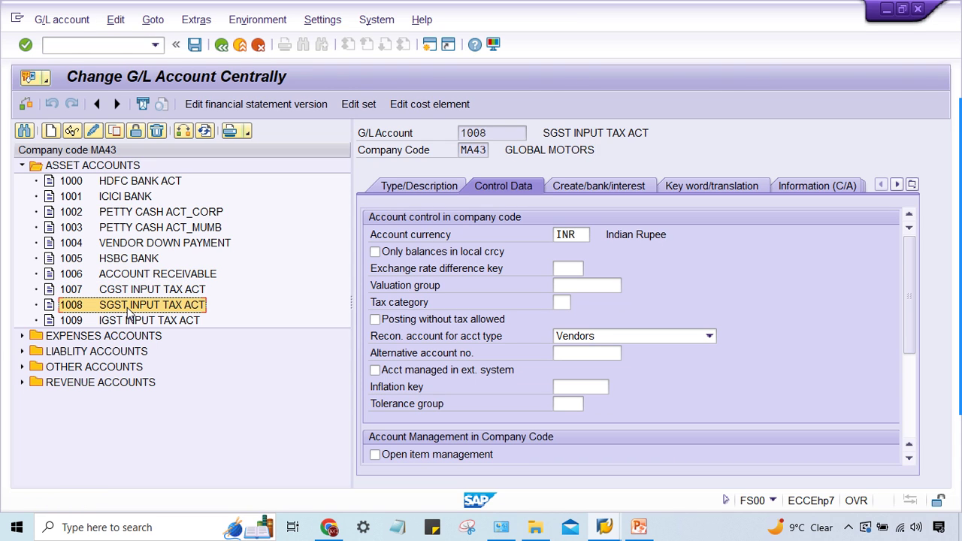
{"action": "left_click", "coordinate": [634, 336]}
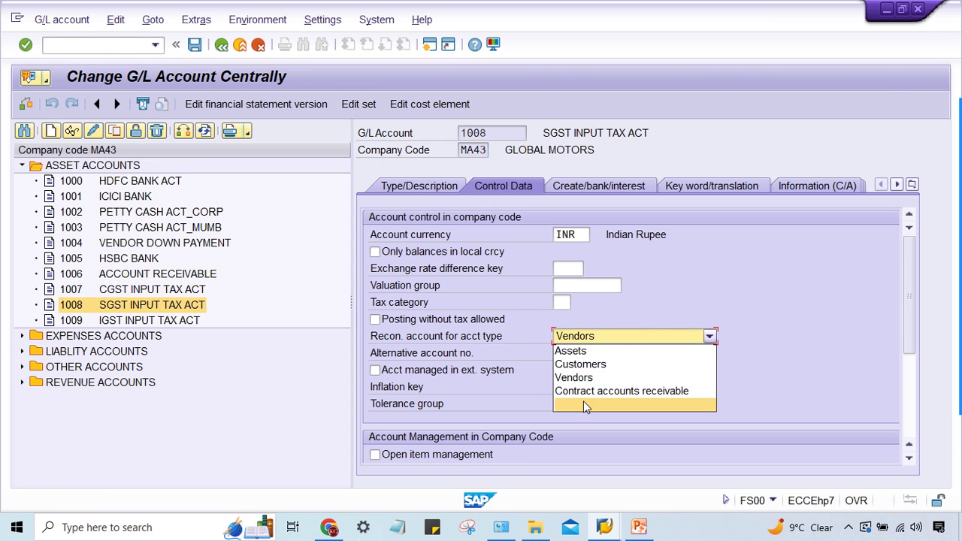
{"action": "left_click", "coordinate": [594, 350]}
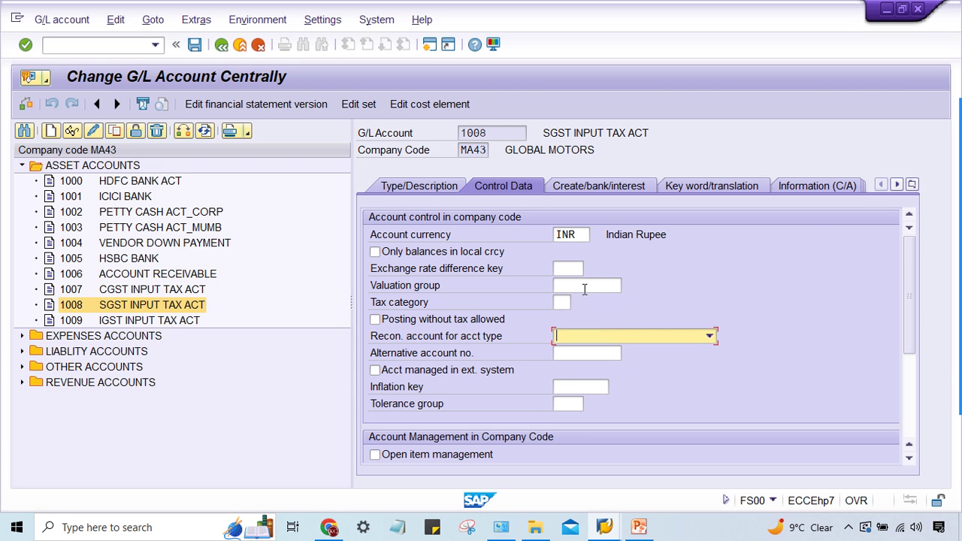
{"action": "key", "text": "ctrl+s"}
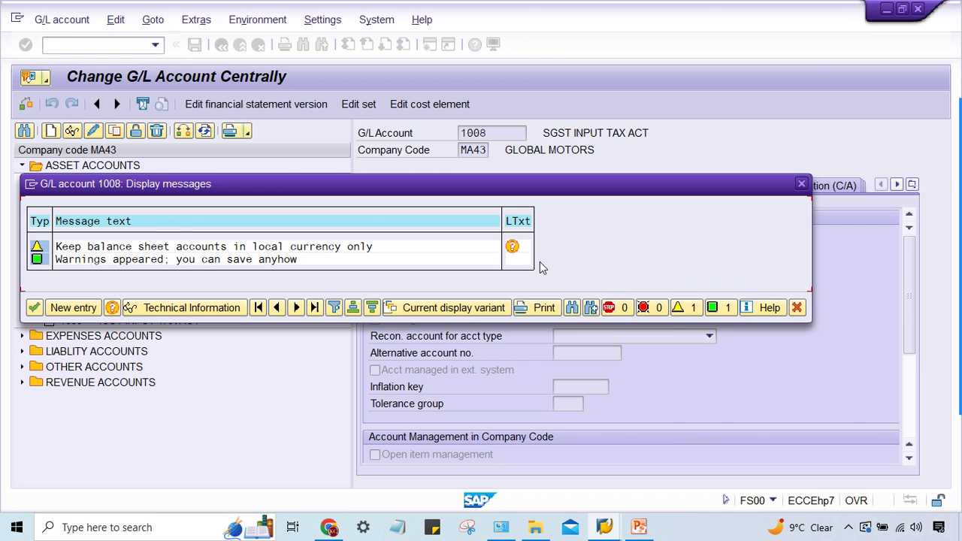
{"action": "key", "text": "Return"}
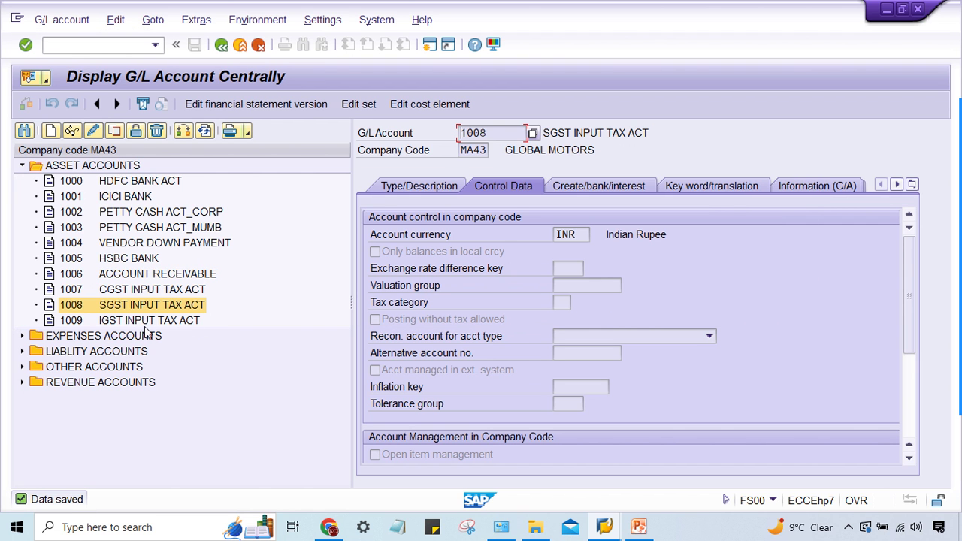
Clear the reconciliation account type on 1009 IGST INPUT TAX ACT and save.
{"action": "left_click", "coordinate": [139, 323]}
{"action": "double_click", "coordinate": [139, 323]}
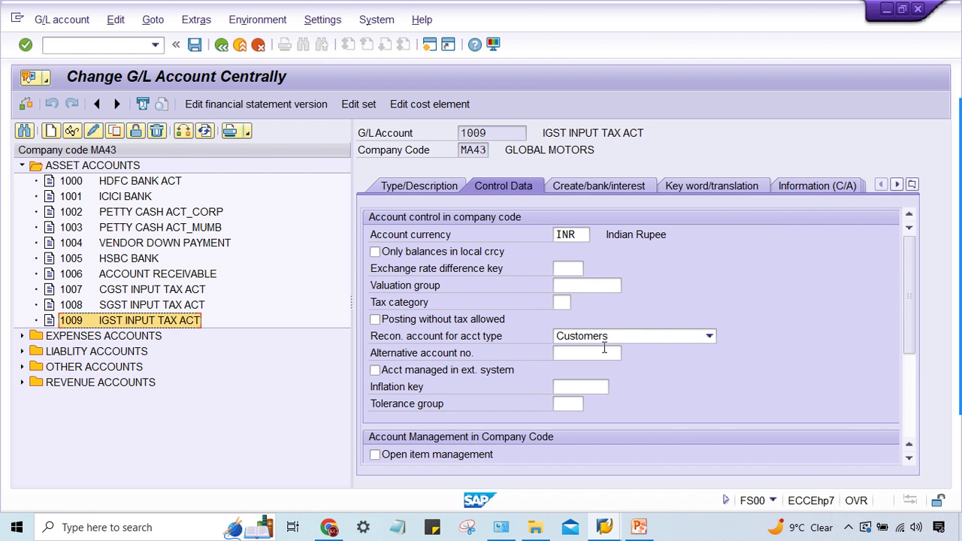
{"action": "left_click", "coordinate": [617, 338]}
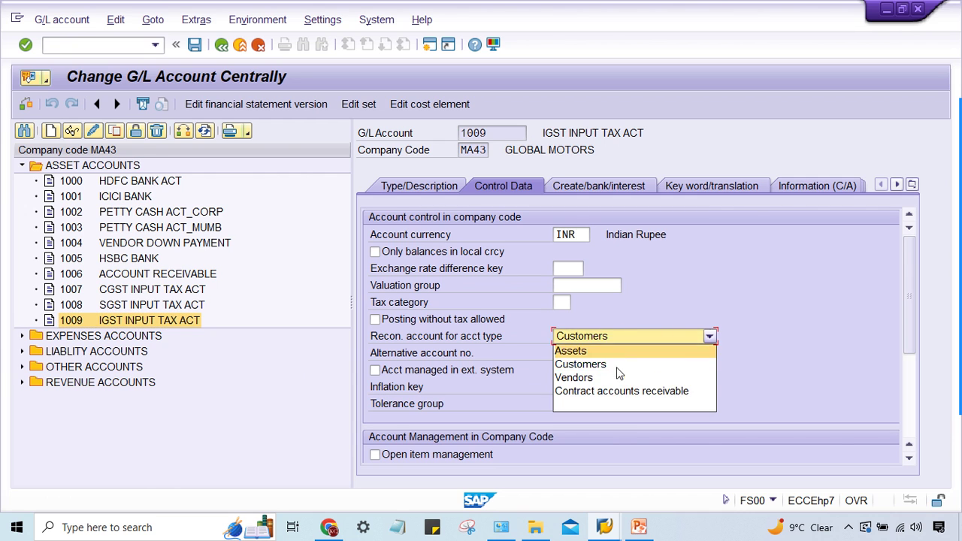
{"action": "left_click", "coordinate": [608, 406]}
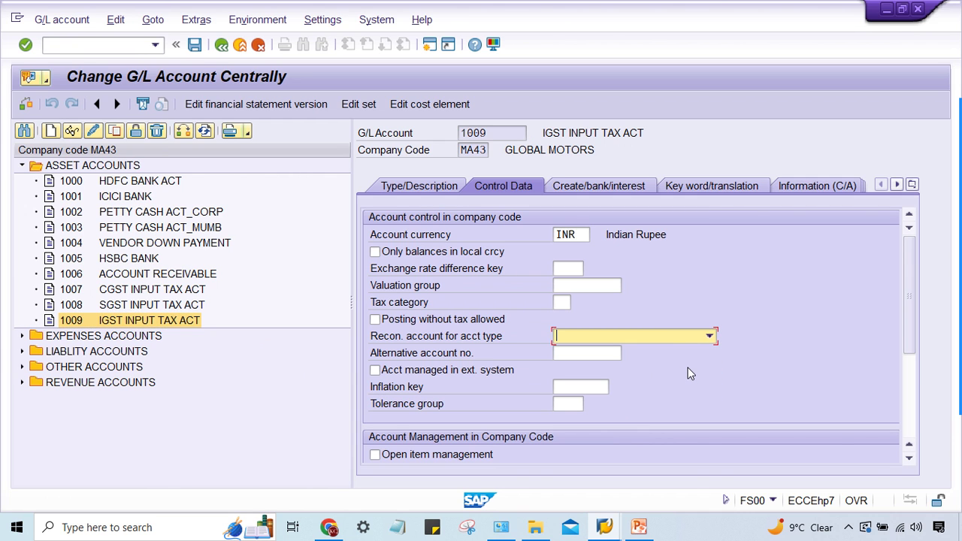
{"action": "key", "text": "ctrl+s"}
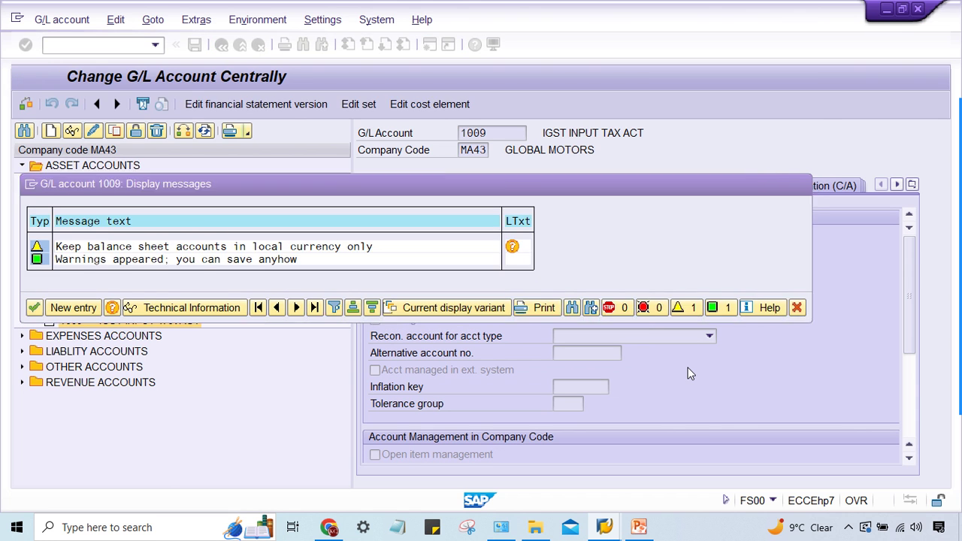
{"action": "key", "text": "Return"}
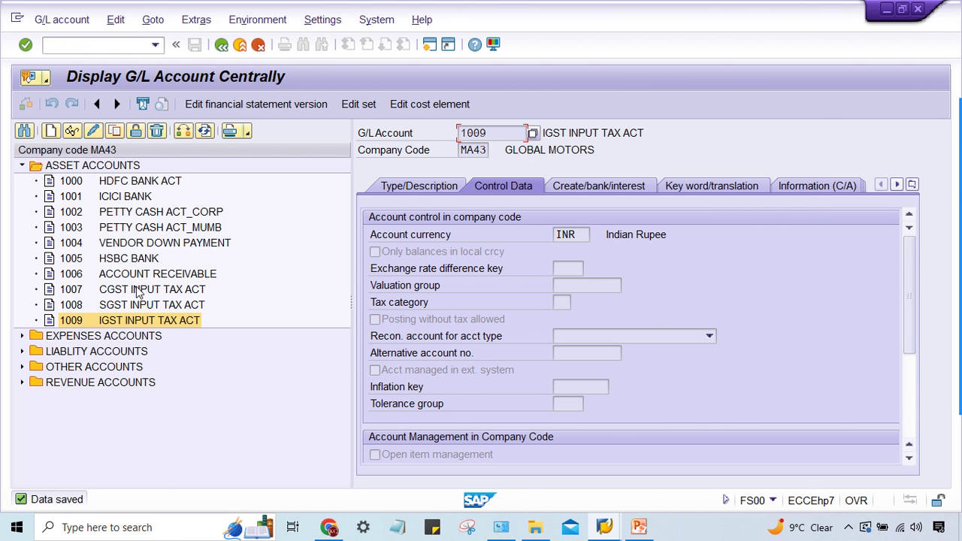
Expand LIABLITY ACCOUNTS and clear 2004 CGST OUTPUT TAX ACT's reconciliation type, saving it.
{"action": "left_click", "coordinate": [22, 351]}
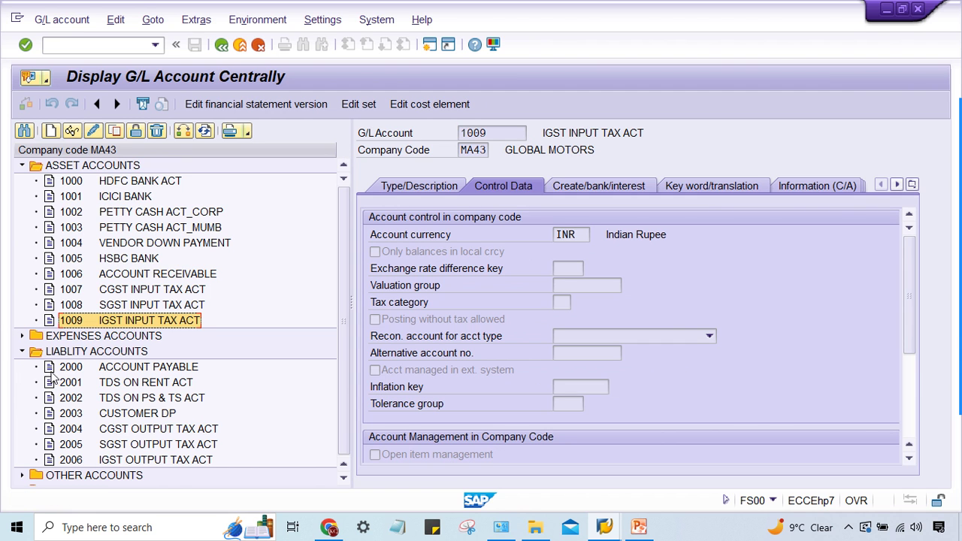
{"action": "double_click", "coordinate": [151, 428]}
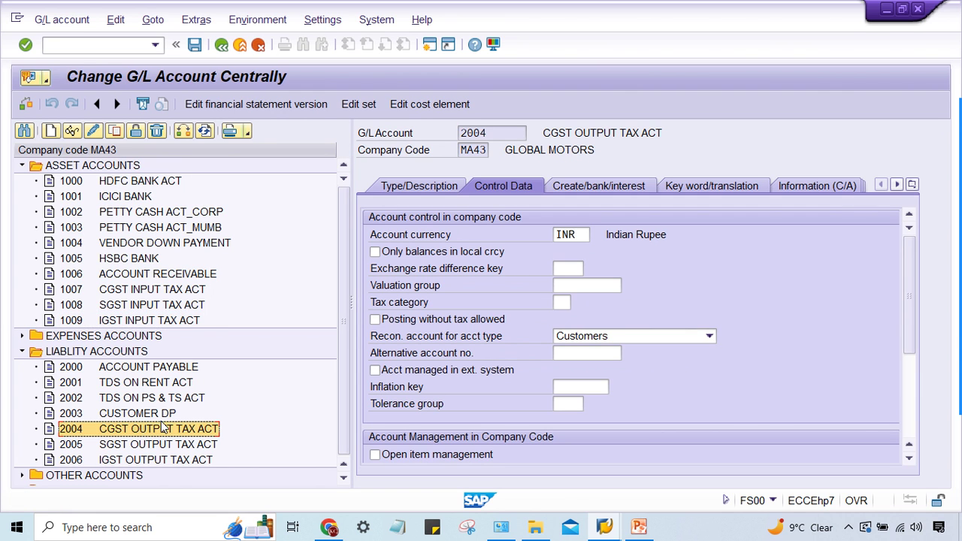
{"action": "left_click", "coordinate": [617, 336]}
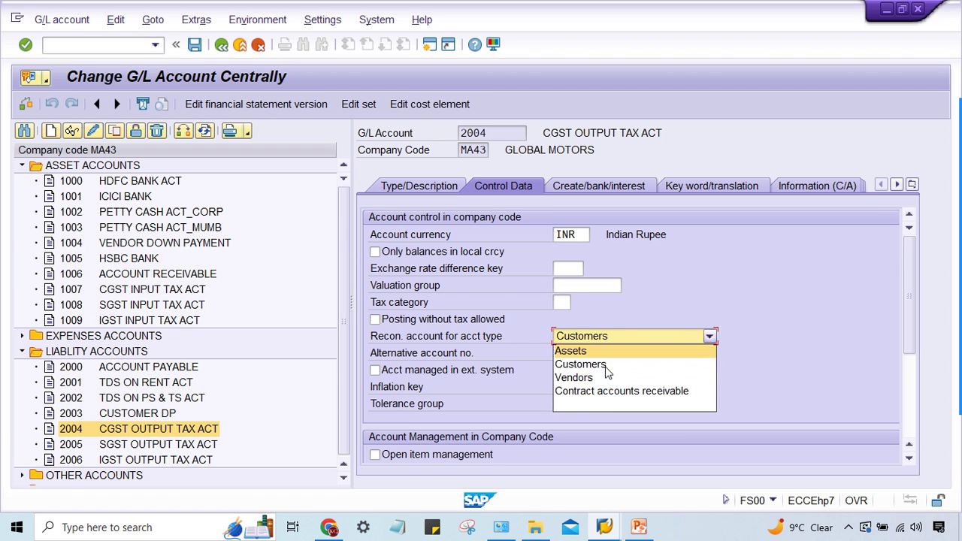
{"action": "left_click", "coordinate": [606, 364]}
{"action": "key", "text": "Delete"}
{"action": "key", "text": "Return"}
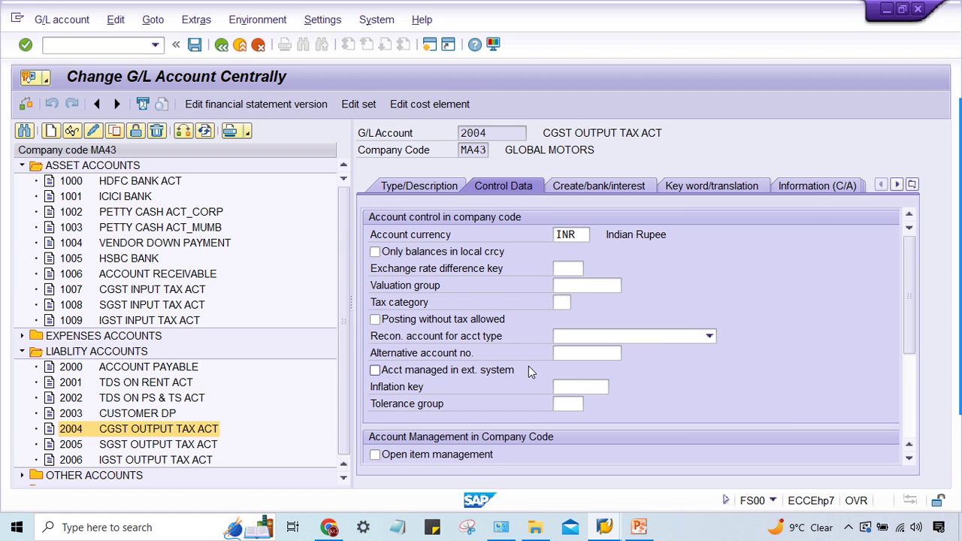
{"action": "key", "text": "Return"}
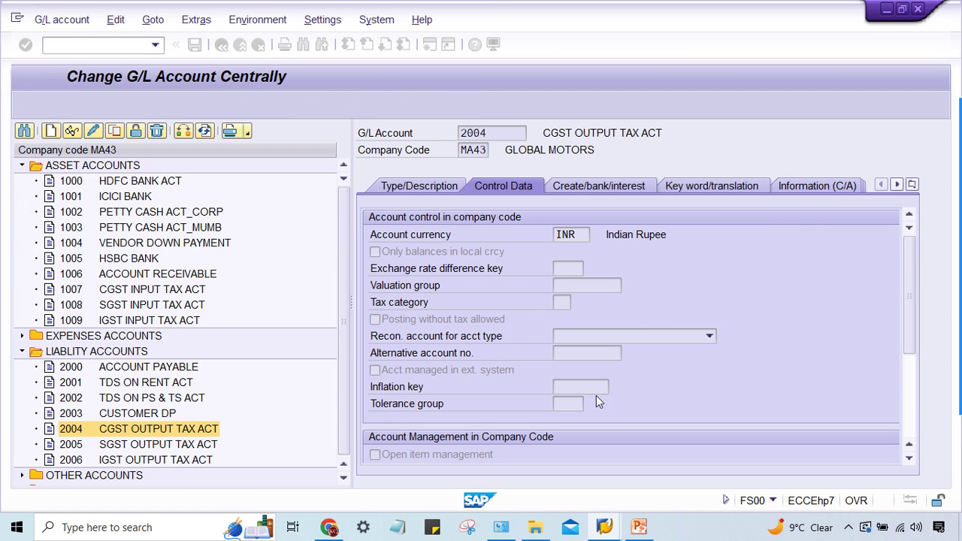
Clear the reconciliation account type on 2005 SGST OUTPUT TAX ACT and save.
{"action": "left_click", "coordinate": [148, 446]}
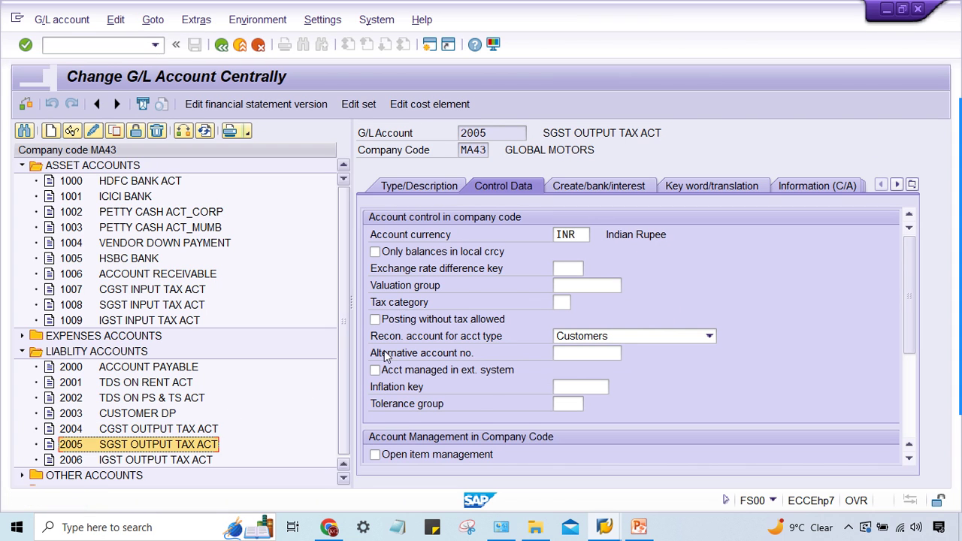
{"action": "left_click", "coordinate": [591, 336]}
{"action": "left_click", "coordinate": [584, 404]}
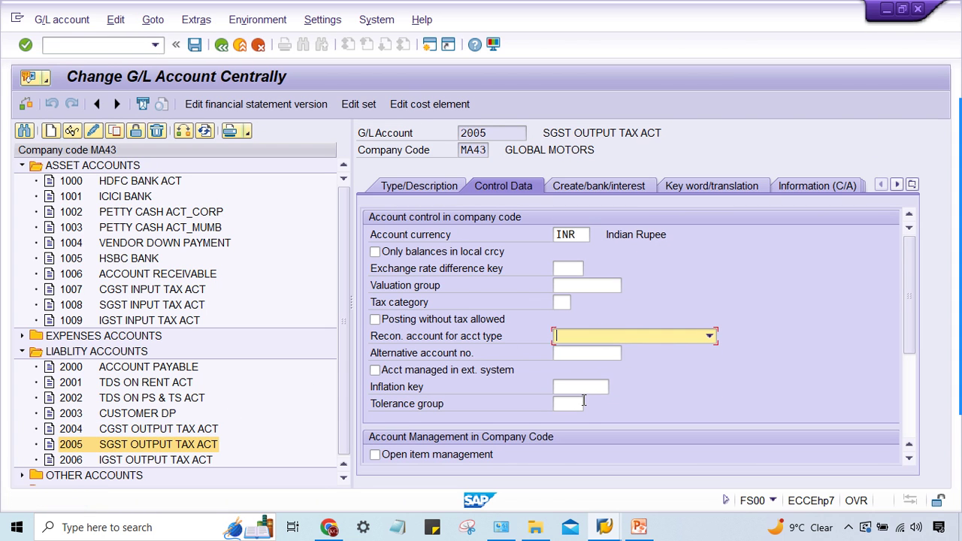
{"action": "key", "text": "ctrl+s"}
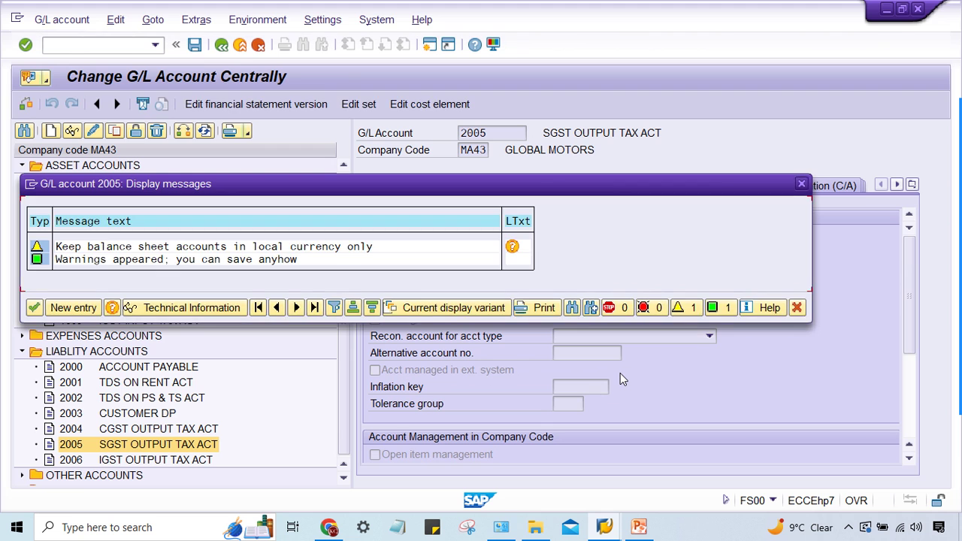
{"action": "key", "text": "Return"}
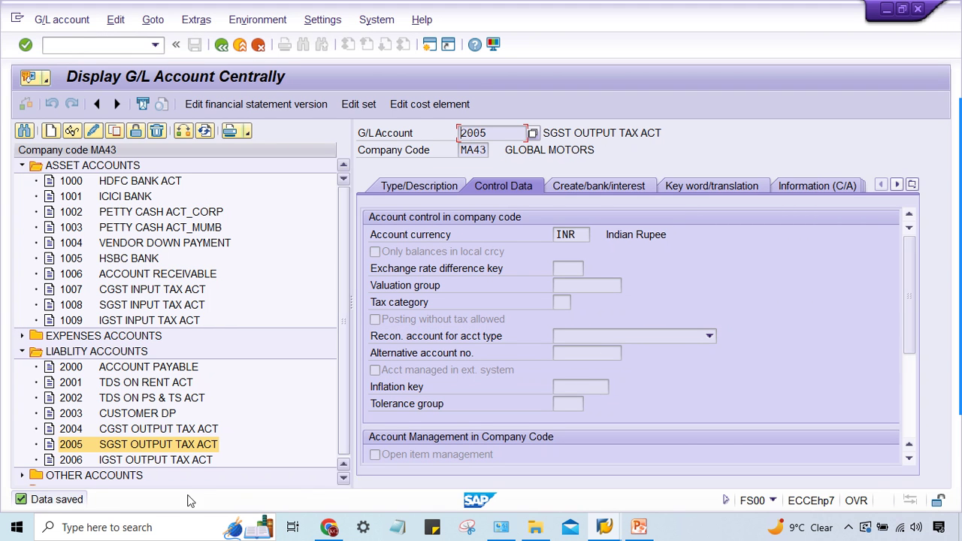
Clear the reconciliation account type on 2006 IGST OUTPUT TAX ACT and save.
{"action": "double_click", "coordinate": [127, 460]}
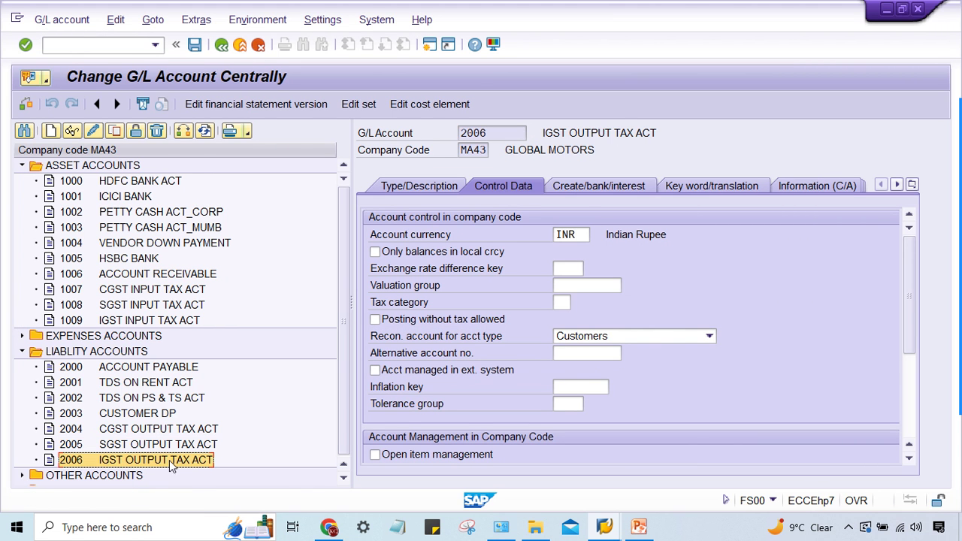
{"action": "left_click", "coordinate": [616, 338]}
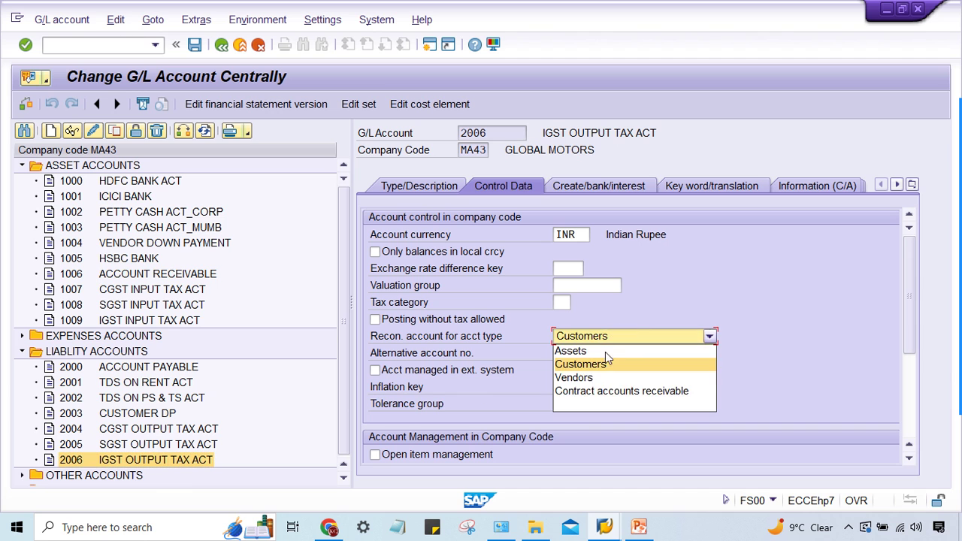
{"action": "left_click", "coordinate": [592, 406]}
{"action": "key", "text": "ctrl+s"}
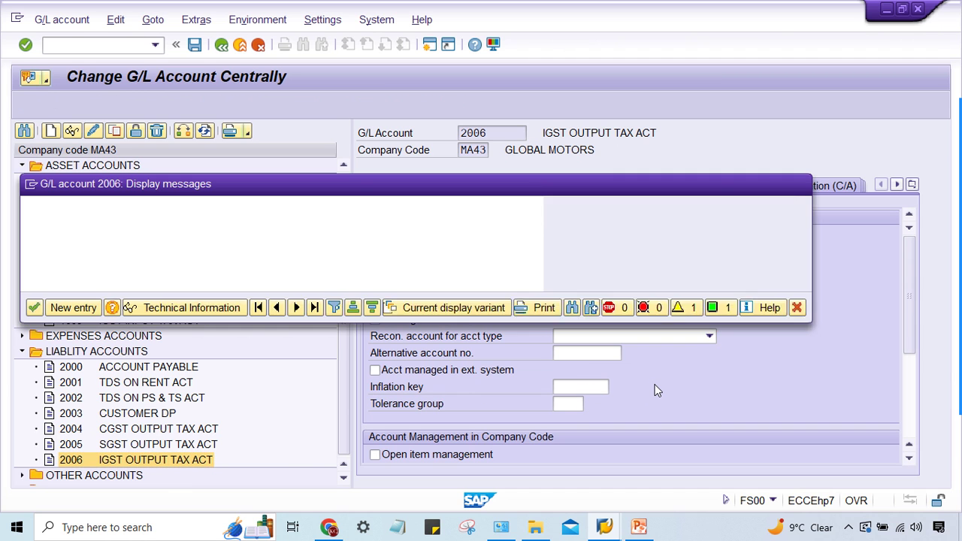
{"action": "key", "text": "Return"}
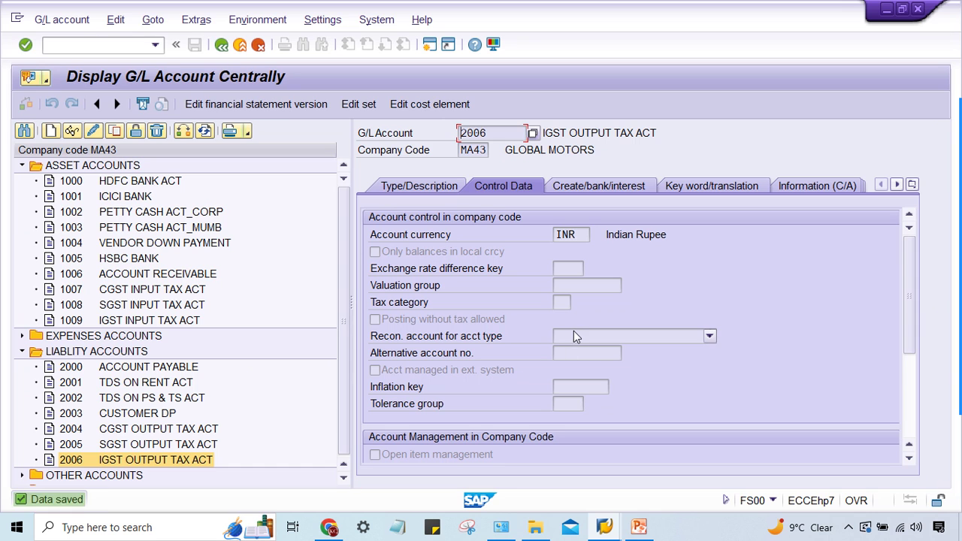
Tick Only balances in local crcy on account 2006 and save.
{"action": "mouse_move", "coordinate": [906, 261]}
{"action": "left_mouse_down"}
{"action": "mouse_move", "coordinate": [925, 266]}
{"action": "mouse_move", "coordinate": [912, 210]}
{"action": "left_mouse_up"}
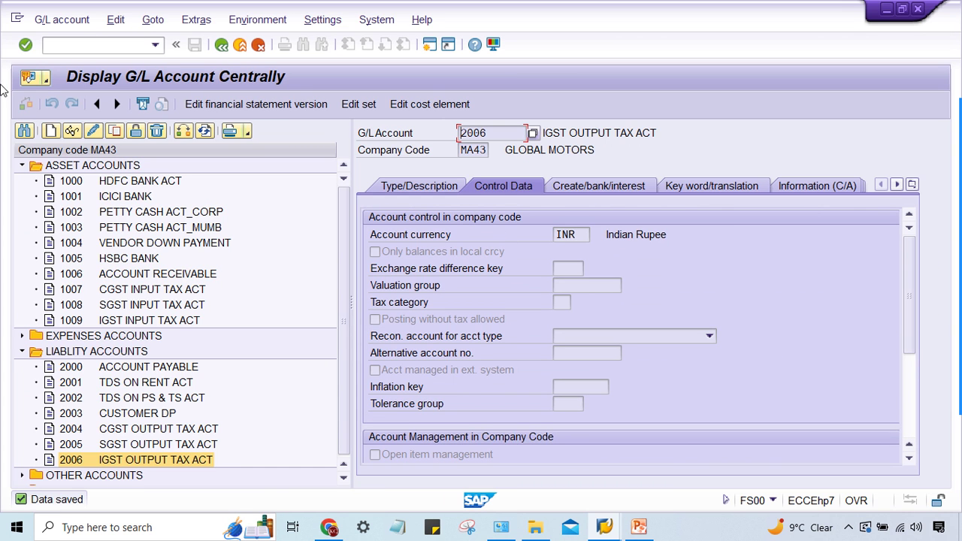
{"action": "left_click", "coordinate": [94, 131]}
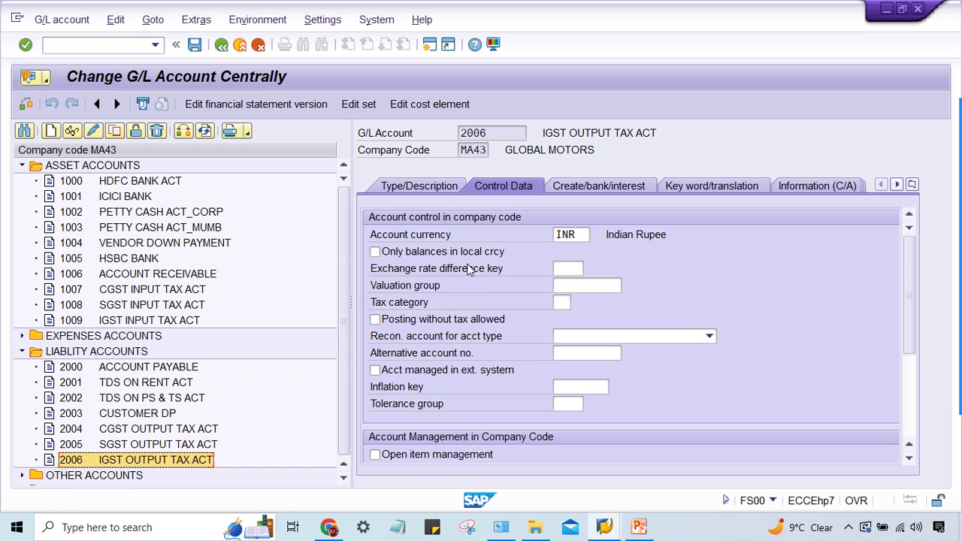
{"action": "left_click", "coordinate": [393, 253]}
{"action": "scroll", "coordinate": [725, 301], "scroll_direction": "down", "scroll_amount": 5}
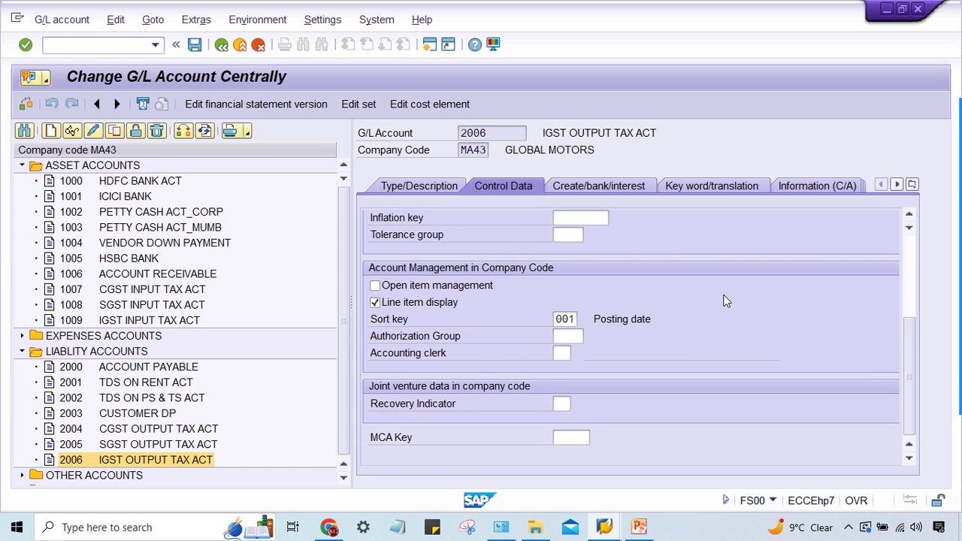
{"action": "scroll", "coordinate": [527, 346], "scroll_direction": "up", "scroll_amount": 5}
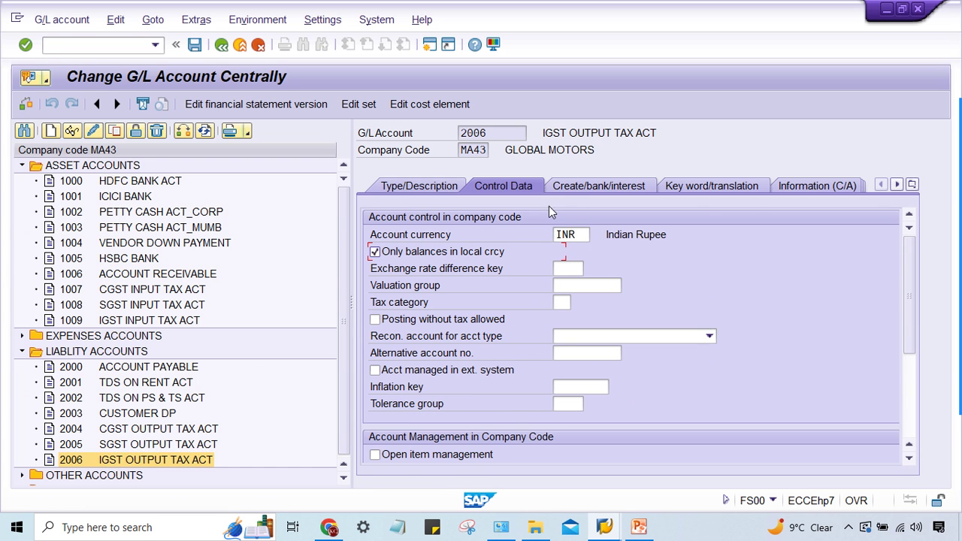
{"action": "left_click", "coordinate": [665, 181]}
{"action": "left_click", "coordinate": [602, 188]}
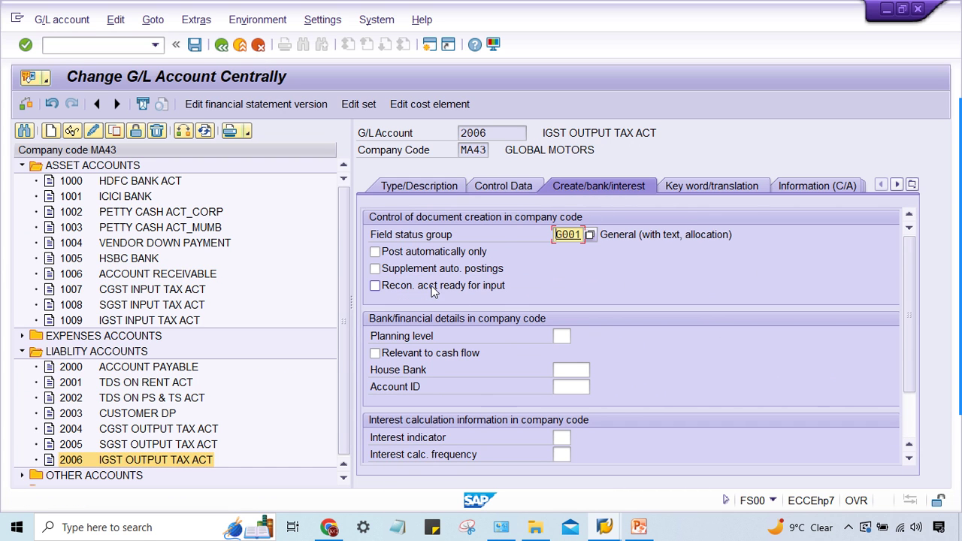
{"action": "left_click", "coordinate": [494, 187]}
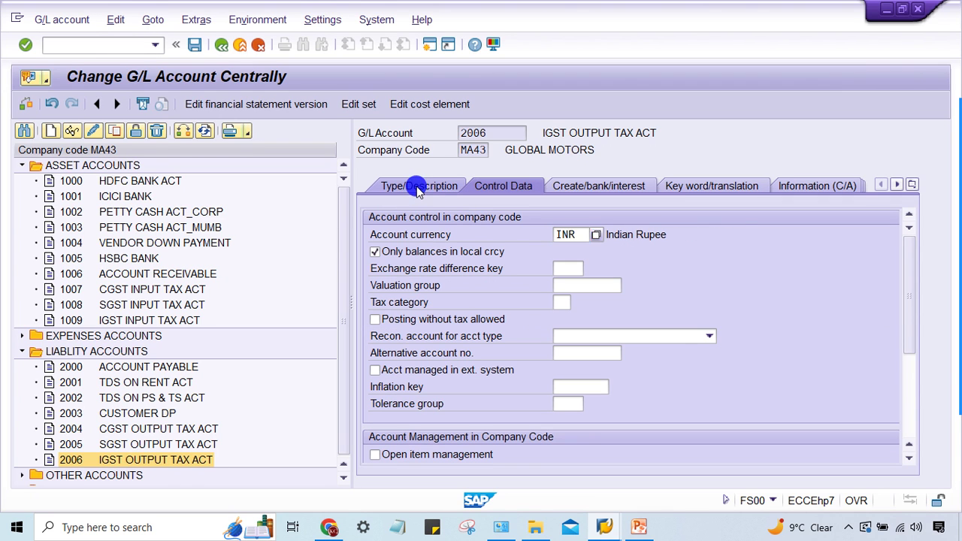
{"action": "left_click", "coordinate": [418, 188]}
{"action": "key", "text": "ctrl+s"}
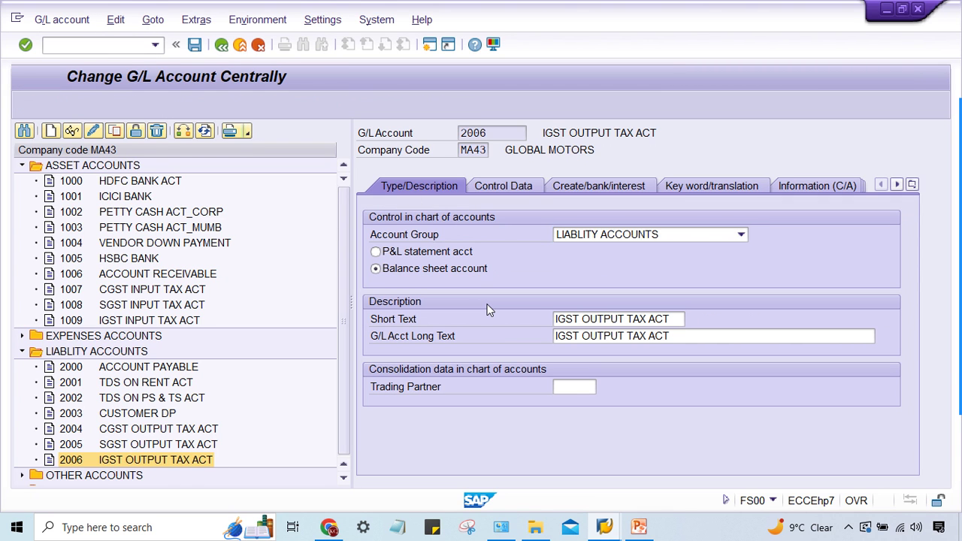
Set accounts 1007 and 1008 to keep balances only in local currency, saving each.
{"action": "left_click", "coordinate": [136, 289]}
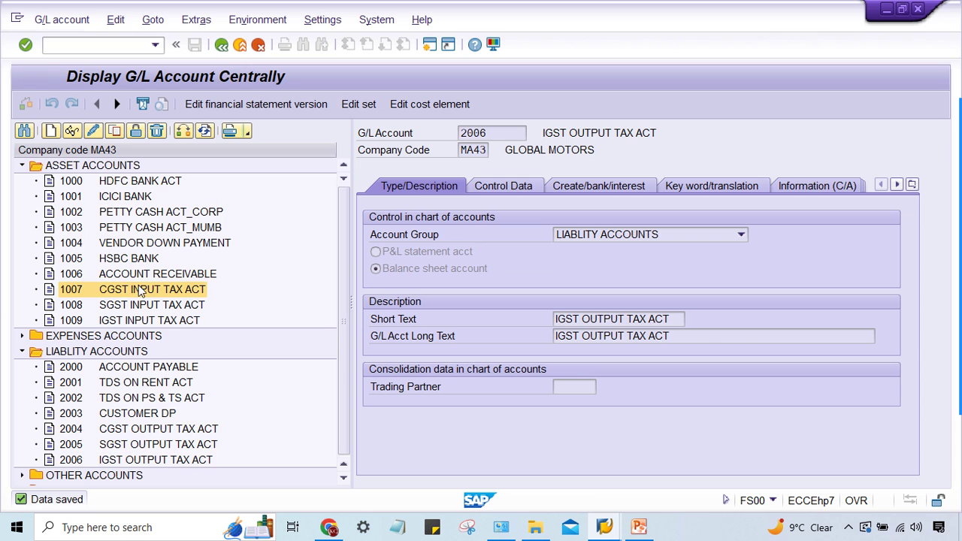
{"action": "left_click", "coordinate": [500, 185]}
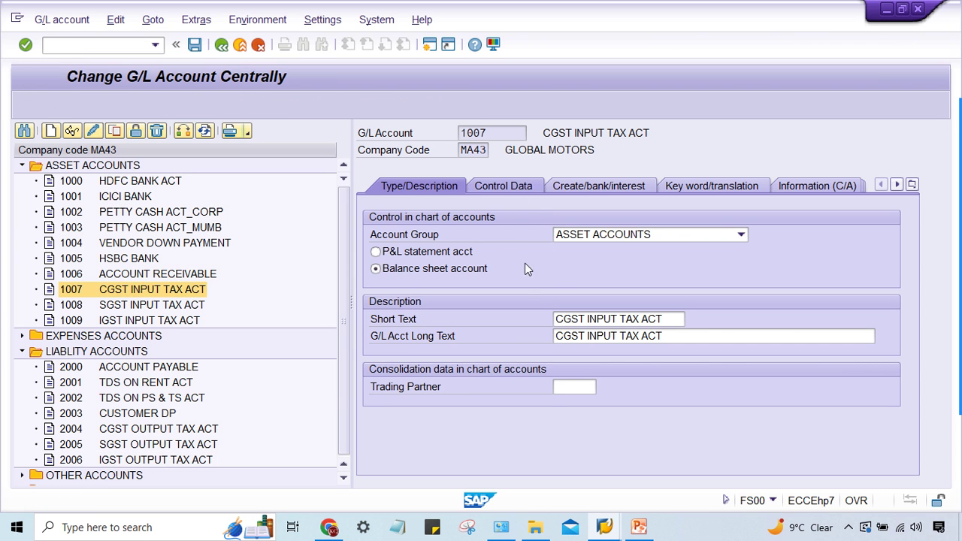
{"action": "left_click", "coordinate": [416, 252]}
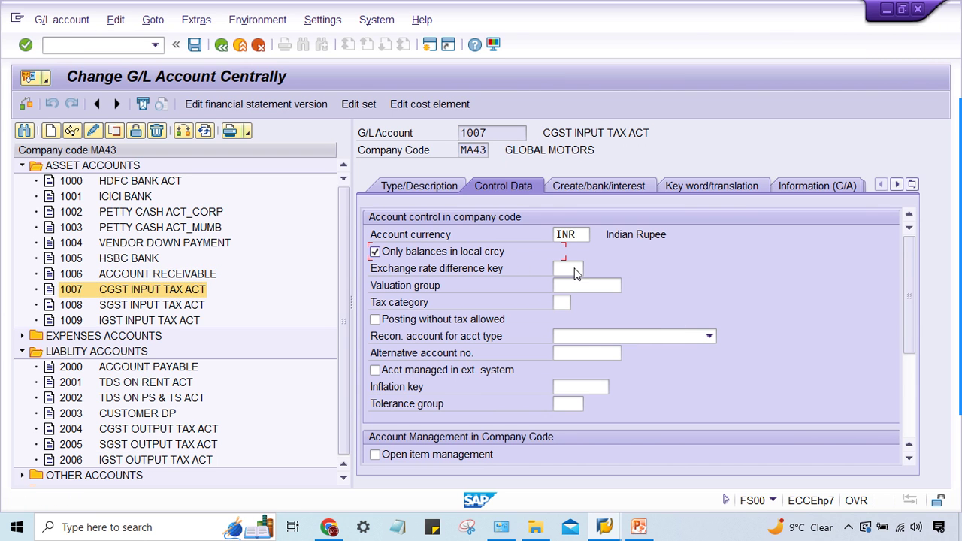
{"action": "key", "text": "ctrl+s"}
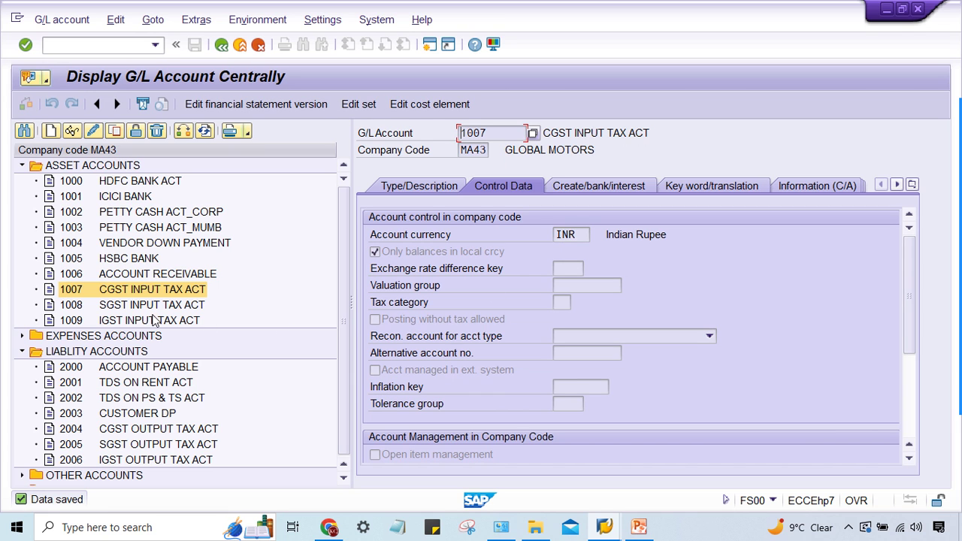
{"action": "double_click", "coordinate": [143, 304]}
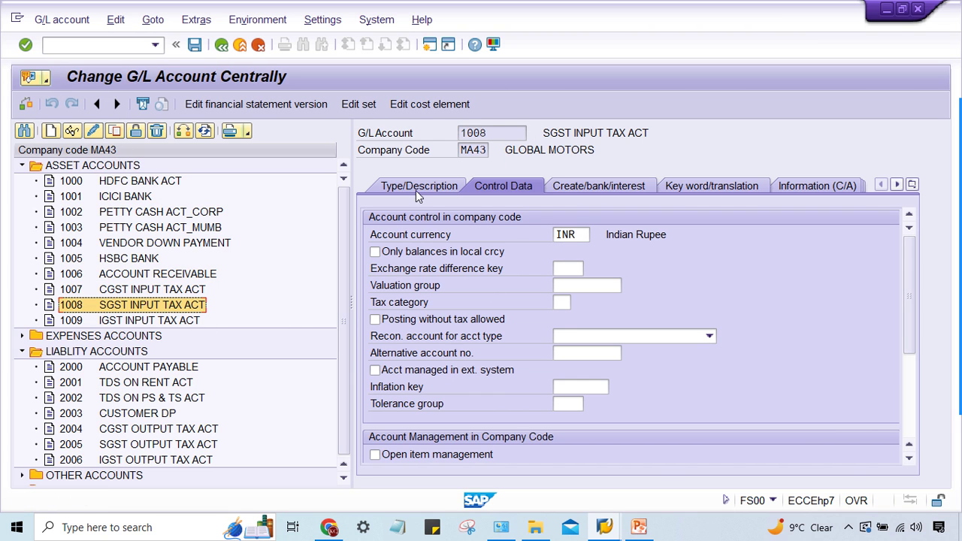
{"action": "left_click", "coordinate": [451, 251]}
{"action": "key", "text": "ctrl+s"}
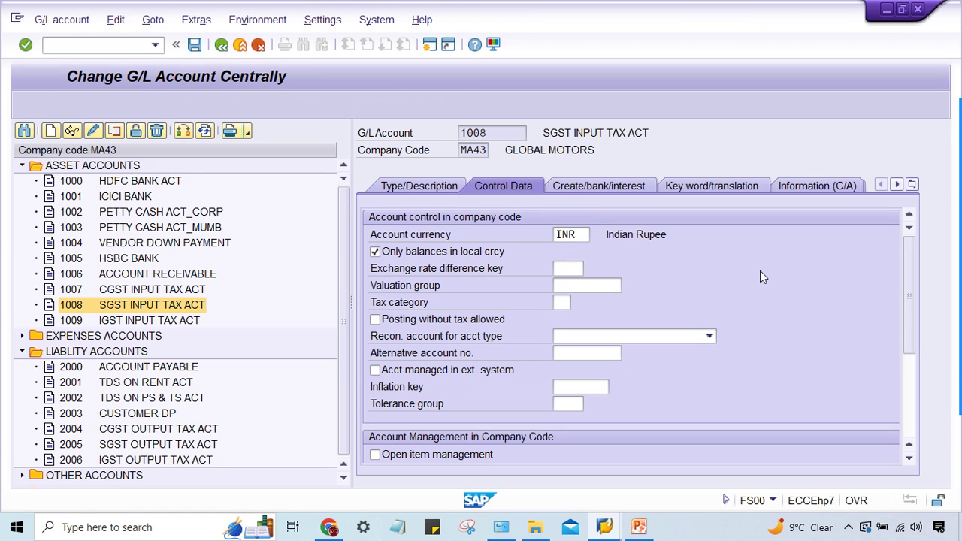
Set accounts 1009 and 2004 to keep balances only in local currency, saving each.
{"action": "double_click", "coordinate": [151, 320]}
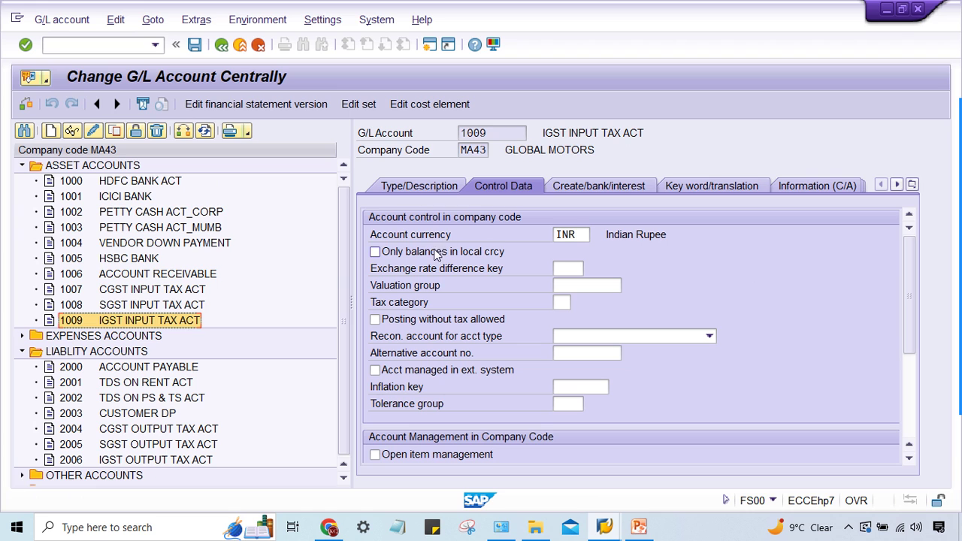
{"action": "left_click", "coordinate": [433, 254]}
{"action": "key", "text": "ctrl+s"}
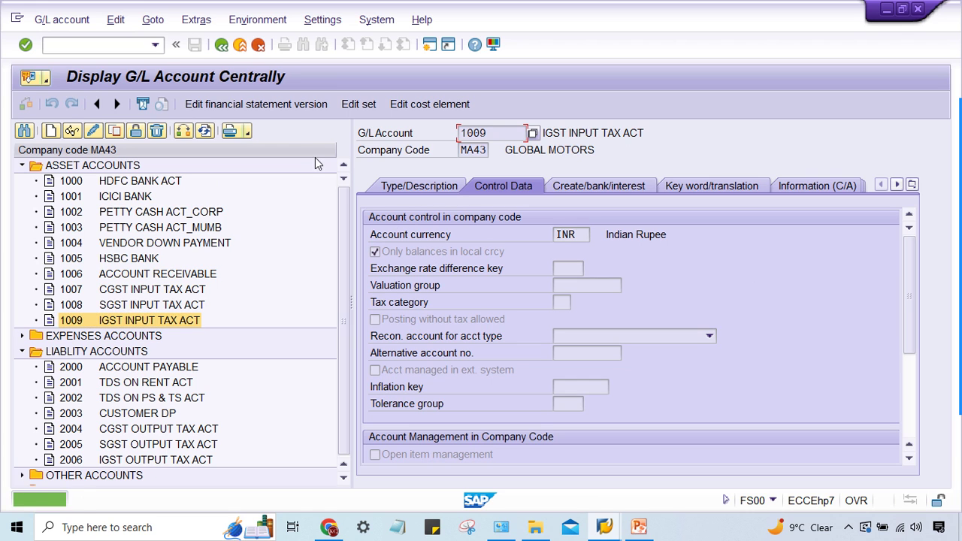
{"action": "double_click", "coordinate": [135, 429]}
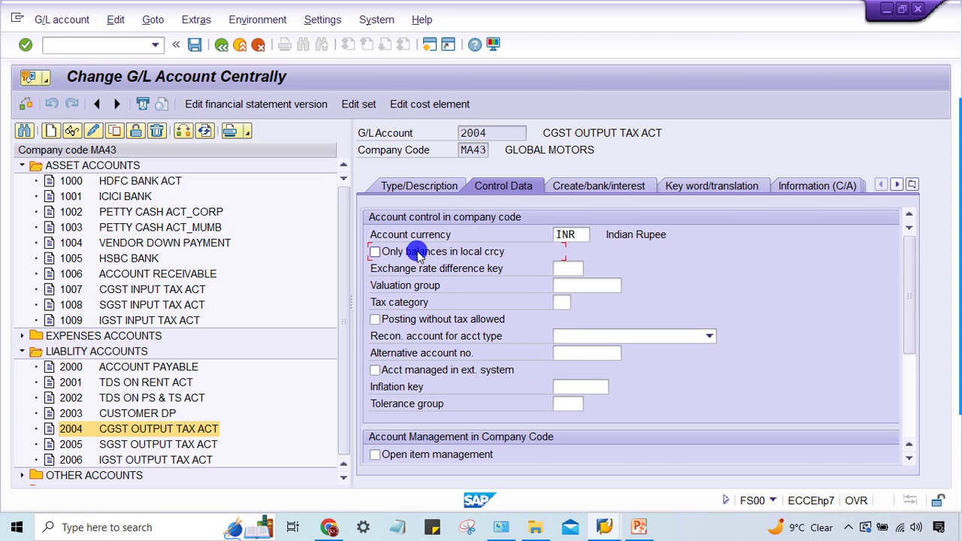
{"action": "left_click", "coordinate": [412, 252]}
{"action": "key", "text": "ctrl+s"}
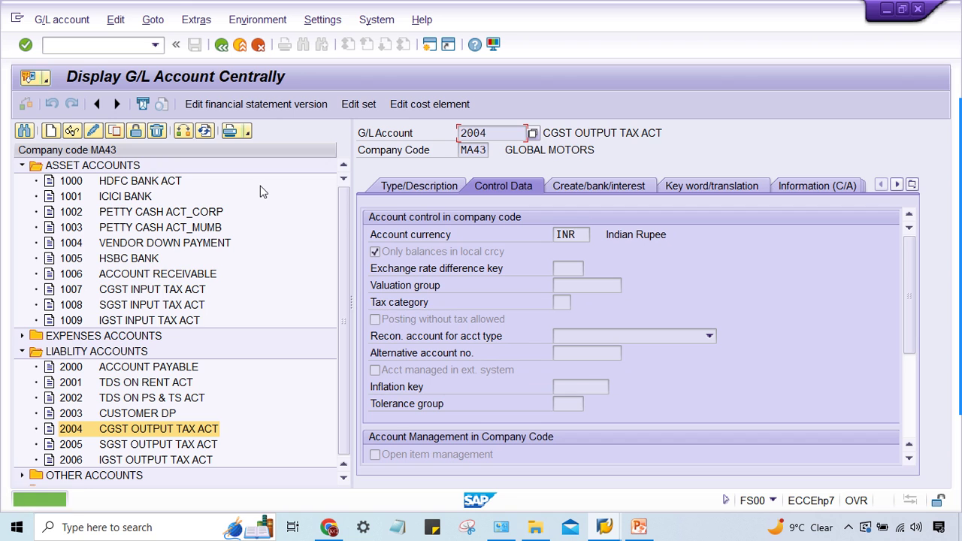
{"action": "left_click", "coordinate": [601, 185]}
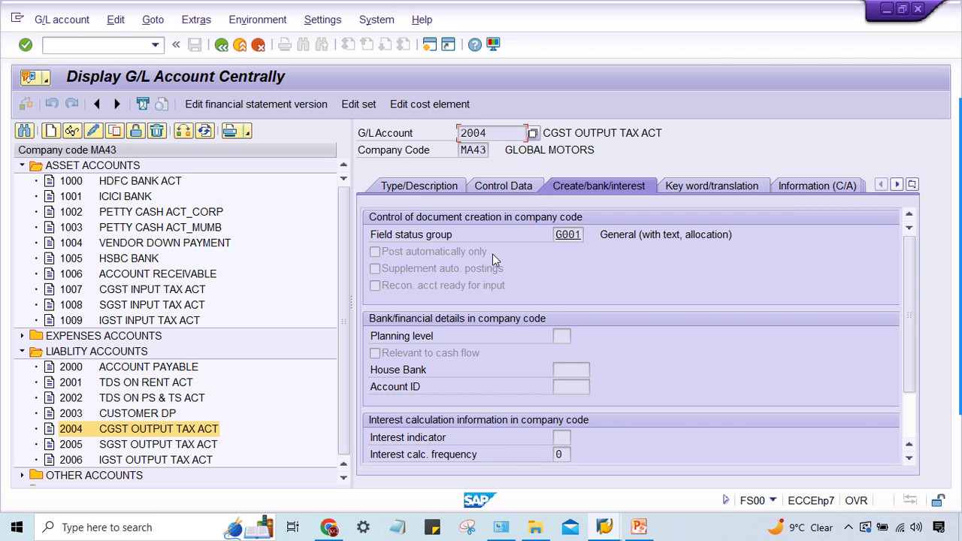
{"action": "left_click", "coordinate": [502, 188]}
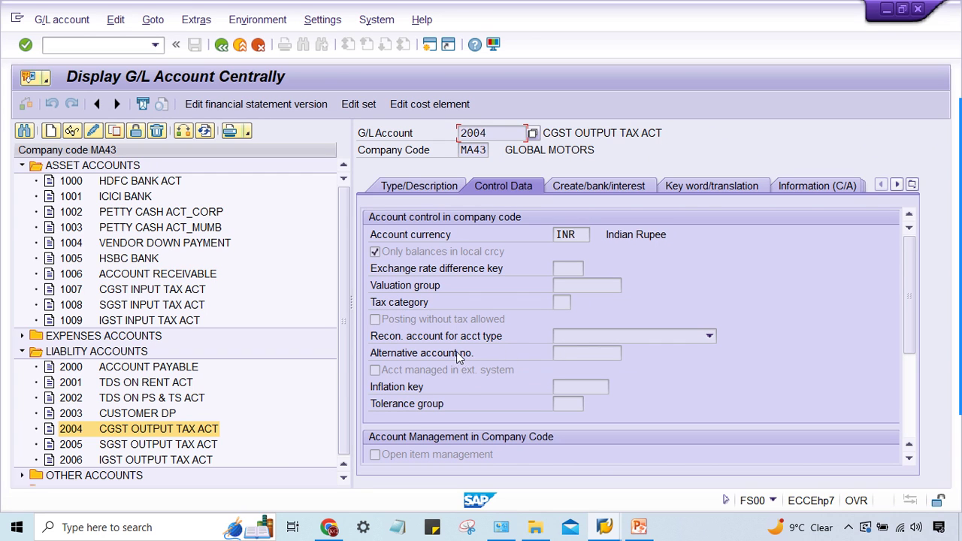
Restart vendor invoice entry (FB60) with a blank form via /NFB60.
{"action": "mouse_move", "coordinate": [605, 527]}
{"action": "left_click", "coordinate": [616, 482]}
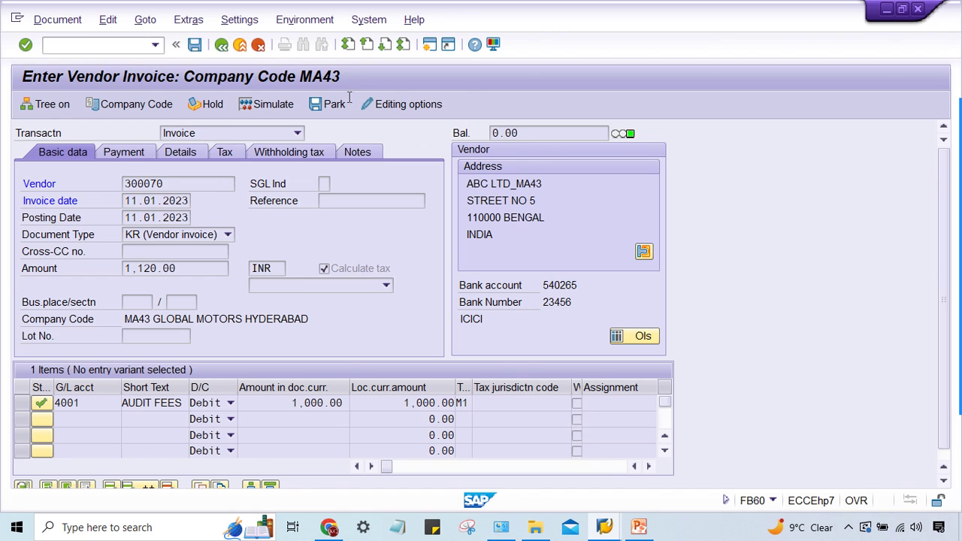
{"action": "left_click", "coordinate": [154, 45]}
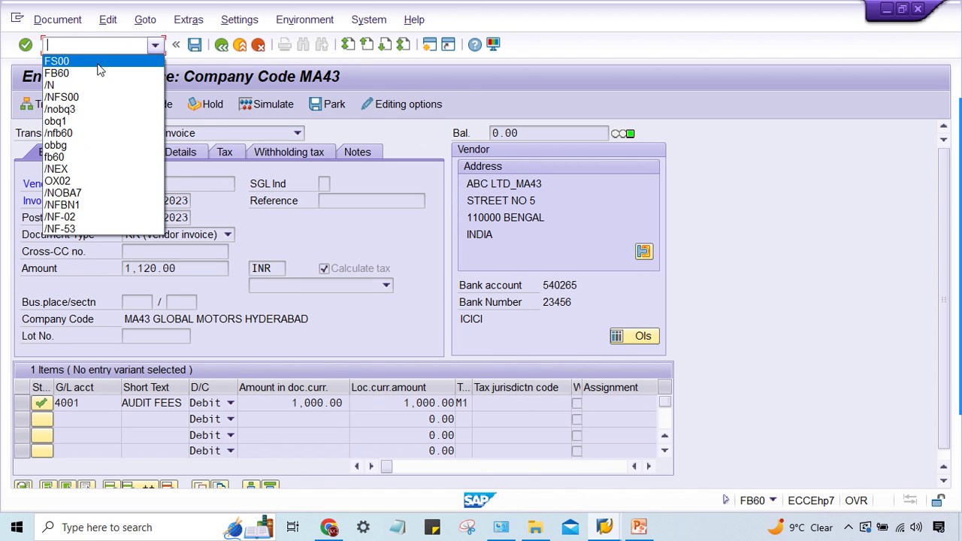
{"action": "left_click", "coordinate": [102, 74]}
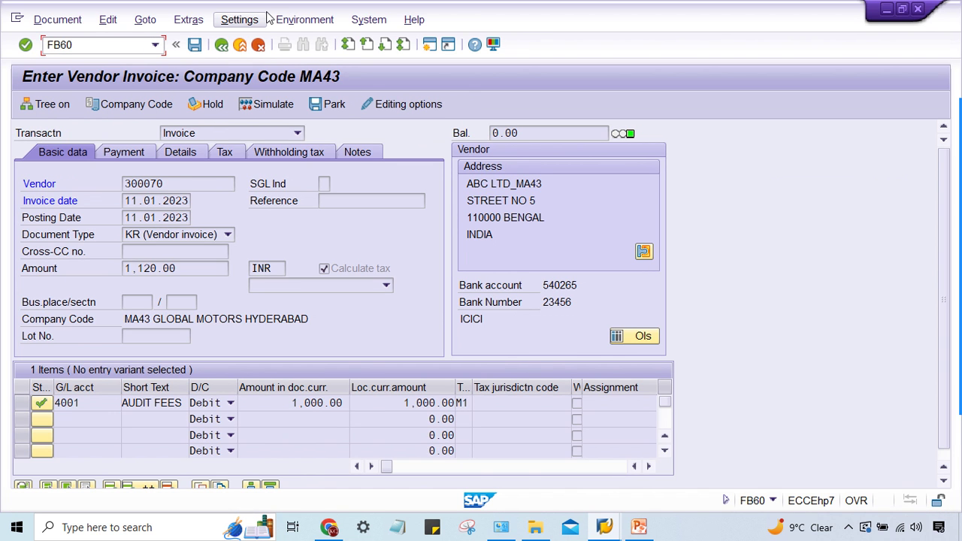
{"action": "type", "text": "n"}
{"action": "key", "text": "Return"}
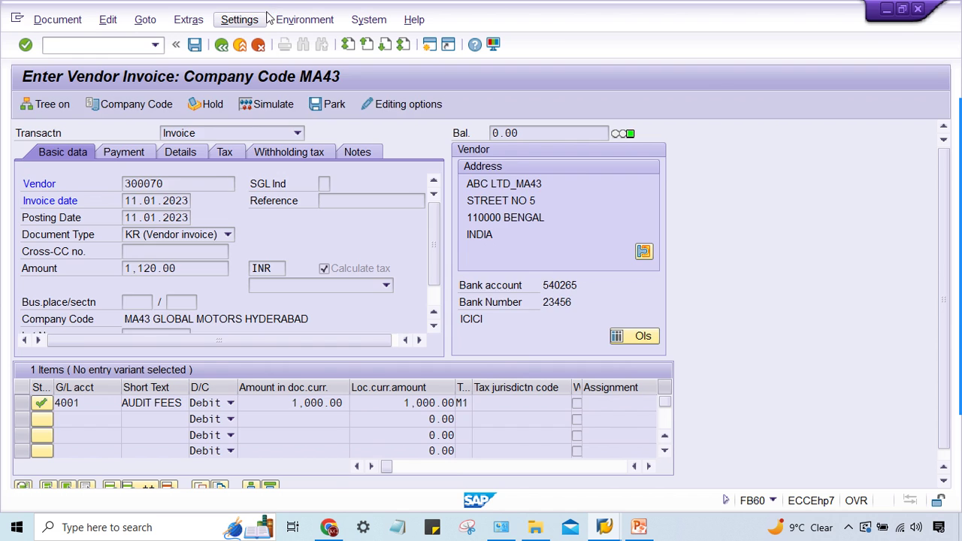
Enter vendor 300070, invoice date 11.01.2023 and invoice amount 1120 in the header.
{"action": "left_click", "coordinate": [239, 185]}
{"action": "key", "text": "Down"}
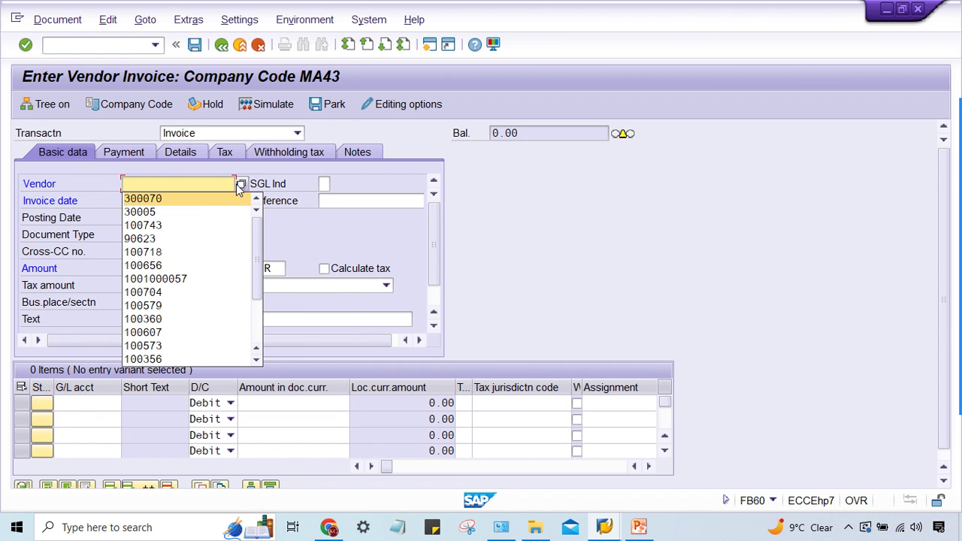
{"action": "key", "text": "Return"}
{"action": "key", "text": "Tab"}
{"action": "key", "text": "Down"}
{"action": "key", "text": "Return"}
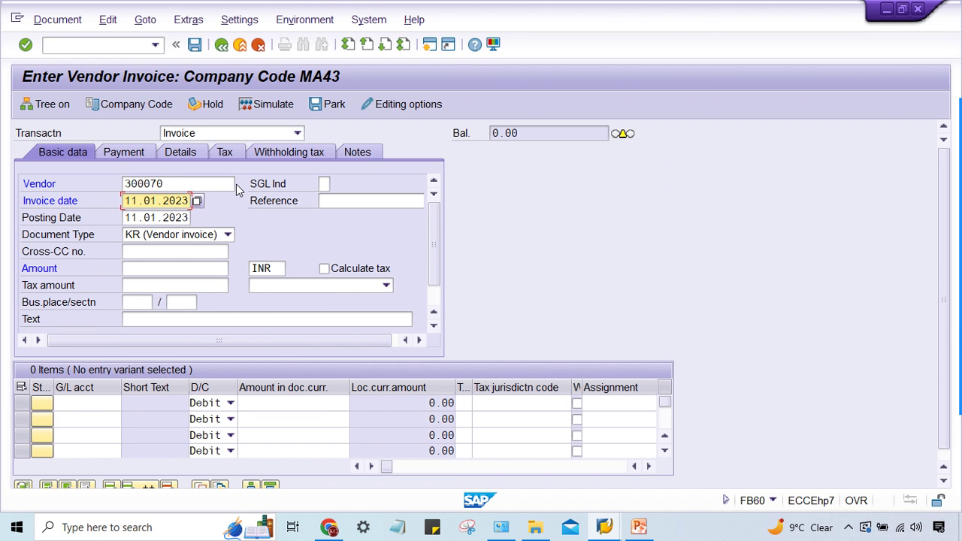
{"action": "key", "text": "Tab"}
{"action": "key", "text": "Tab"}
{"action": "key", "text": "Tab"}
{"action": "key", "text": "Tab"}
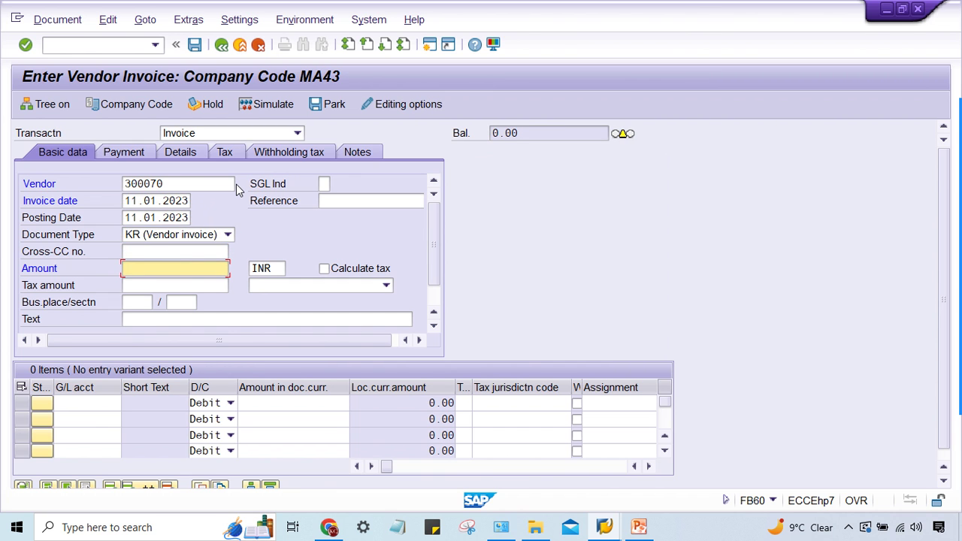
{"action": "key", "text": "BackSpace"}
{"action": "key", "text": "Return"}
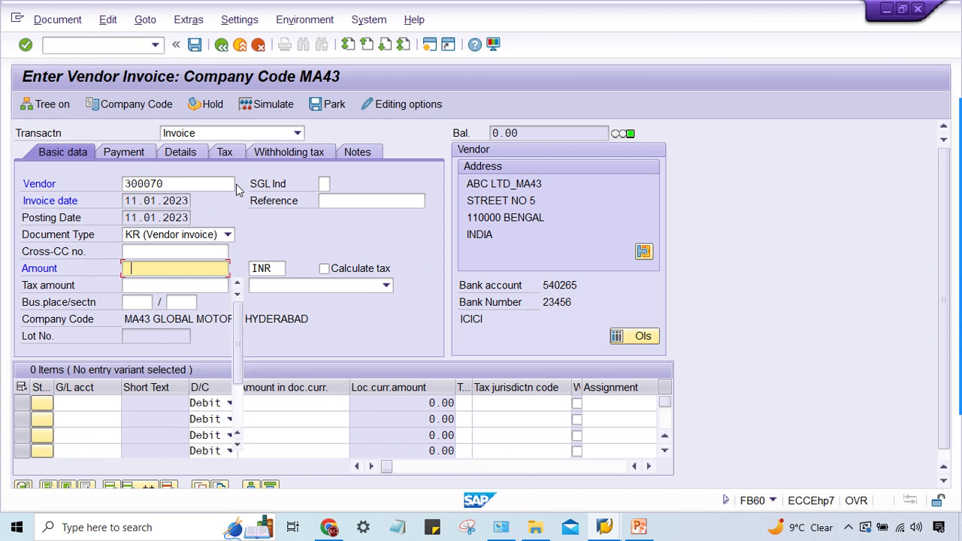
{"action": "key", "text": "BackSpace"}
{"action": "key", "text": "Down"}
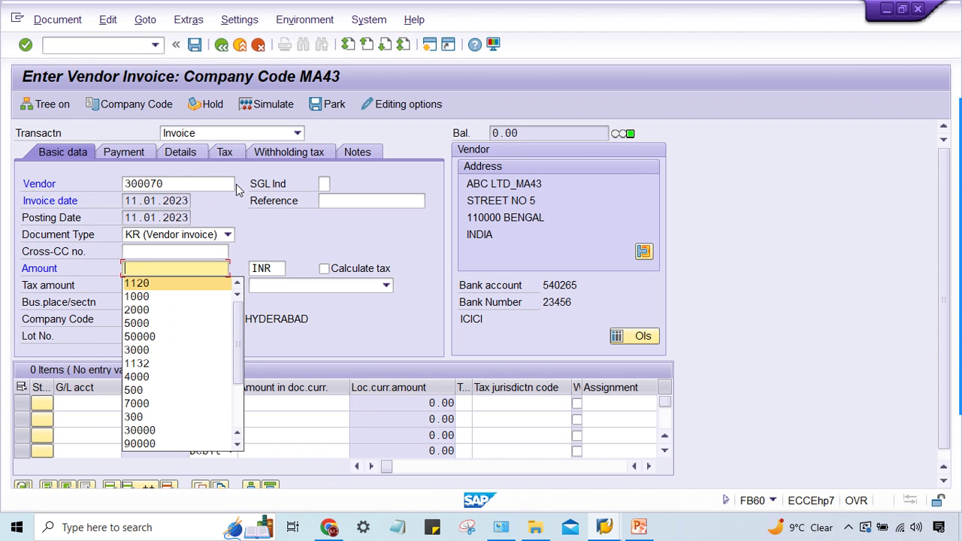
{"action": "key", "text": "Return"}
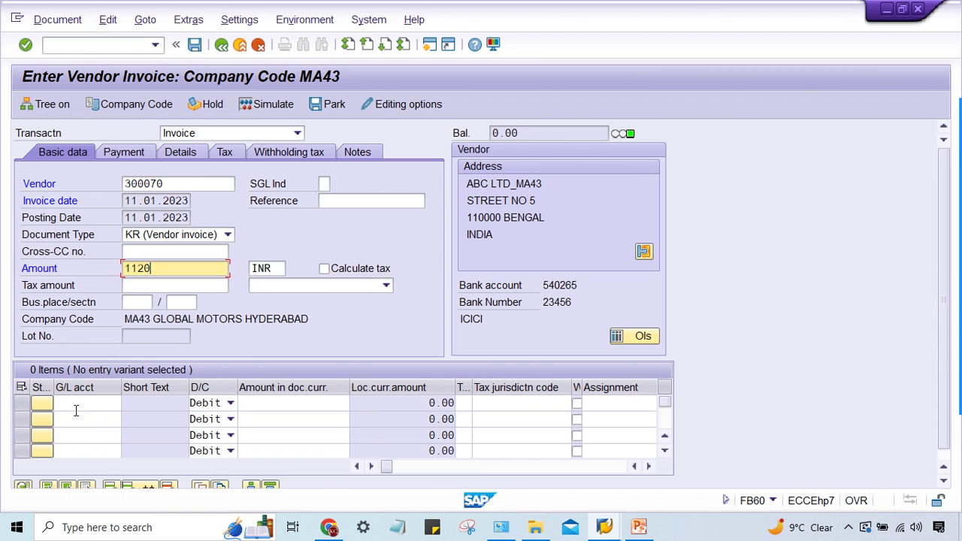
Add a line item for G/L account 4001 with amount 1000.
{"action": "left_click", "coordinate": [73, 404]}
{"action": "key", "text": "Down"}
{"action": "key", "text": "Return"}
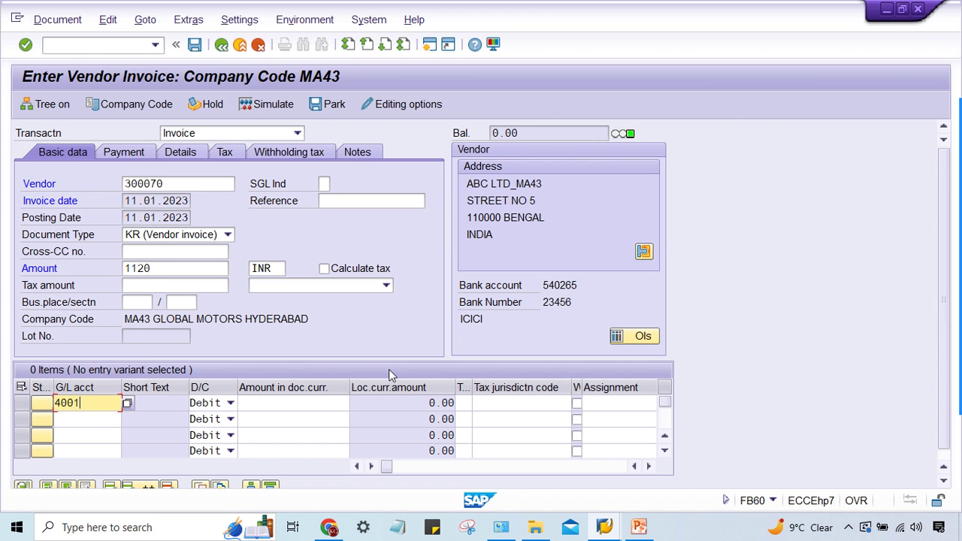
{"action": "key", "text": "Tab"}
{"action": "key", "text": "Tab"}
{"action": "key", "text": "Down"}
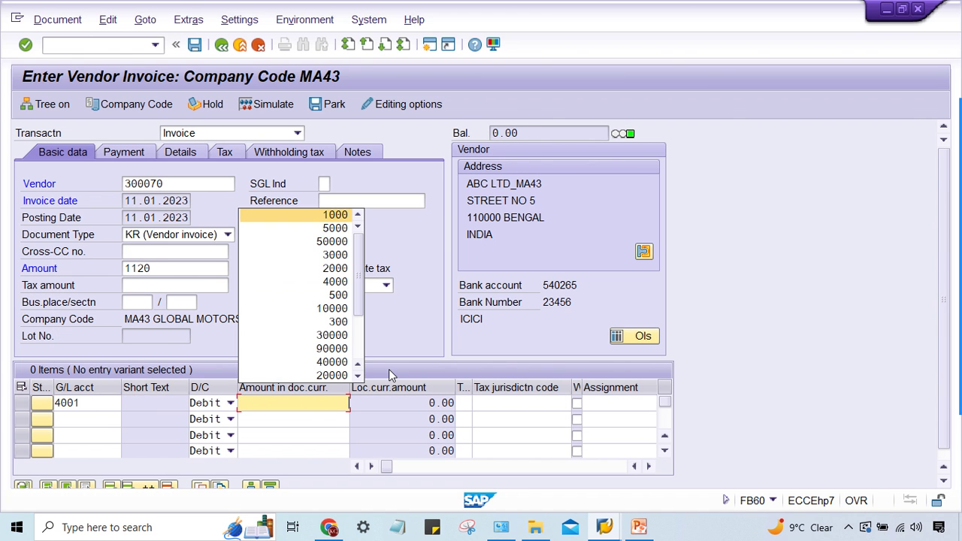
{"action": "key", "text": "Return"}
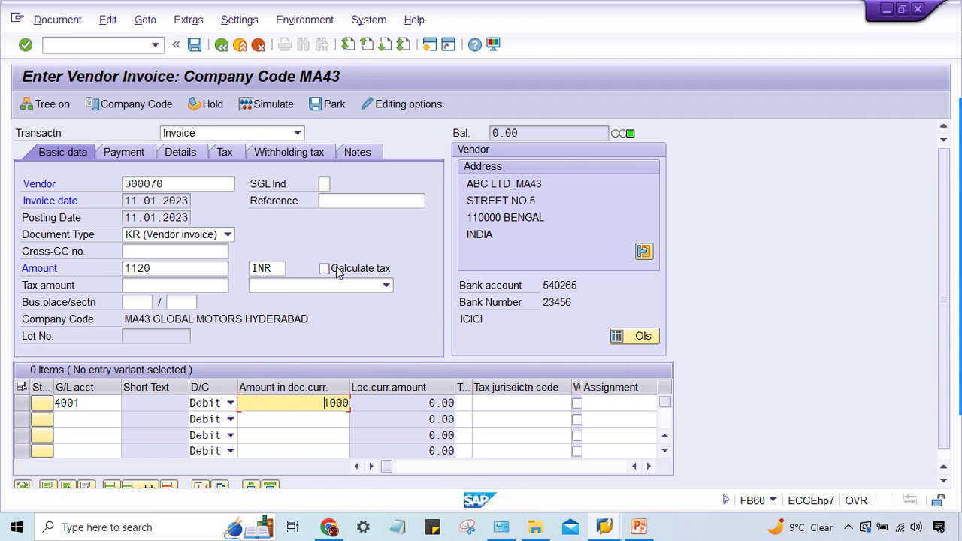
Turn on Calculate tax and set the line's tax code to M1.
{"action": "left_click", "coordinate": [324, 269]}
{"action": "key", "text": "Return"}
{"action": "left_click", "coordinate": [466, 403]}
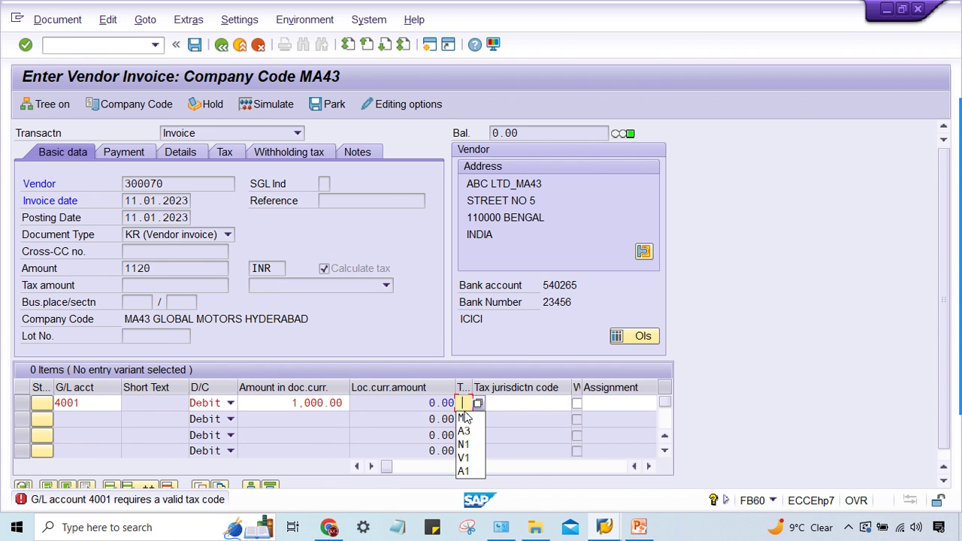
{"action": "left_click", "coordinate": [467, 418]}
{"action": "key", "text": "Return"}
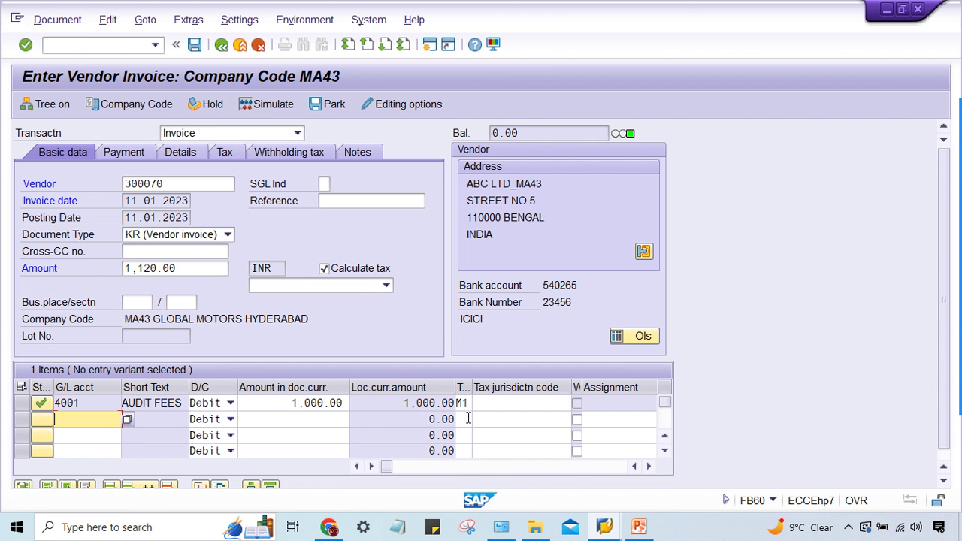
Simulate the invoice to review its posting lines, then post it as document 1075.
{"action": "left_click", "coordinate": [285, 107]}
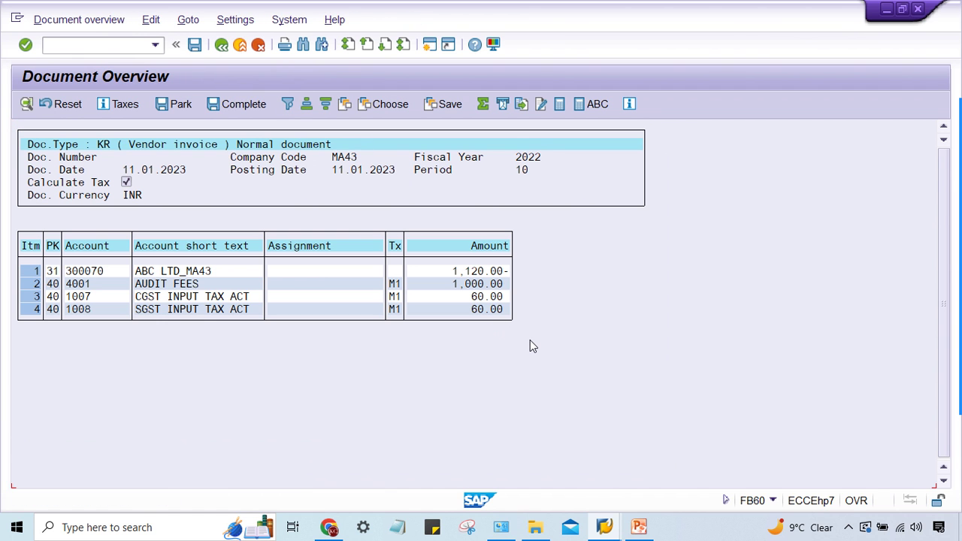
{"action": "key", "text": "ctrl+s"}
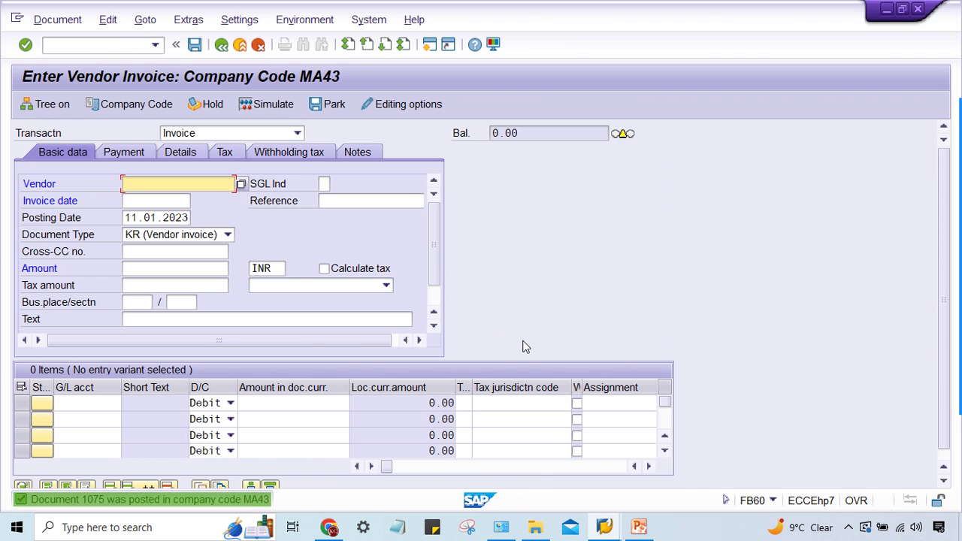